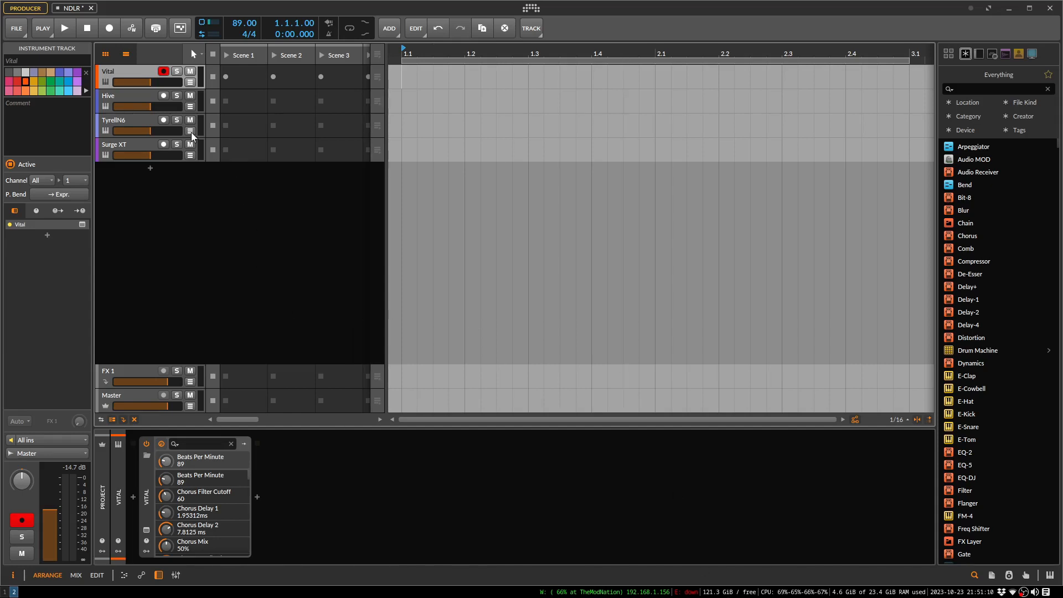
Arm the Hive, TyrellN6 and Surge XT tracks for recording alongside Vital, and enable ValhallaSupermassive on the Master track.
click(164, 96)
click(164, 120)
click(164, 144)
click(117, 394)
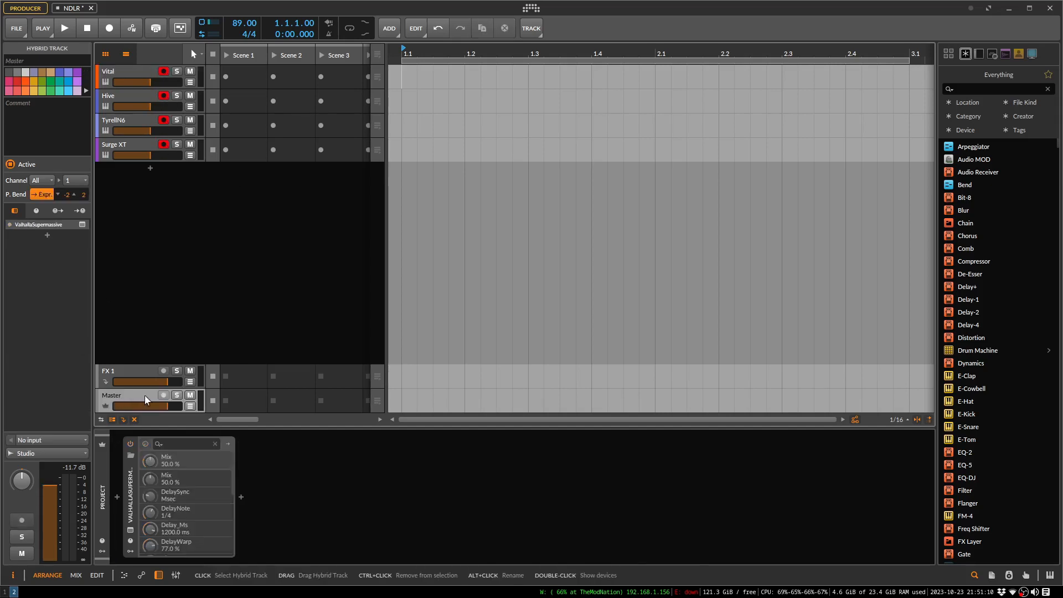
click(130, 441)
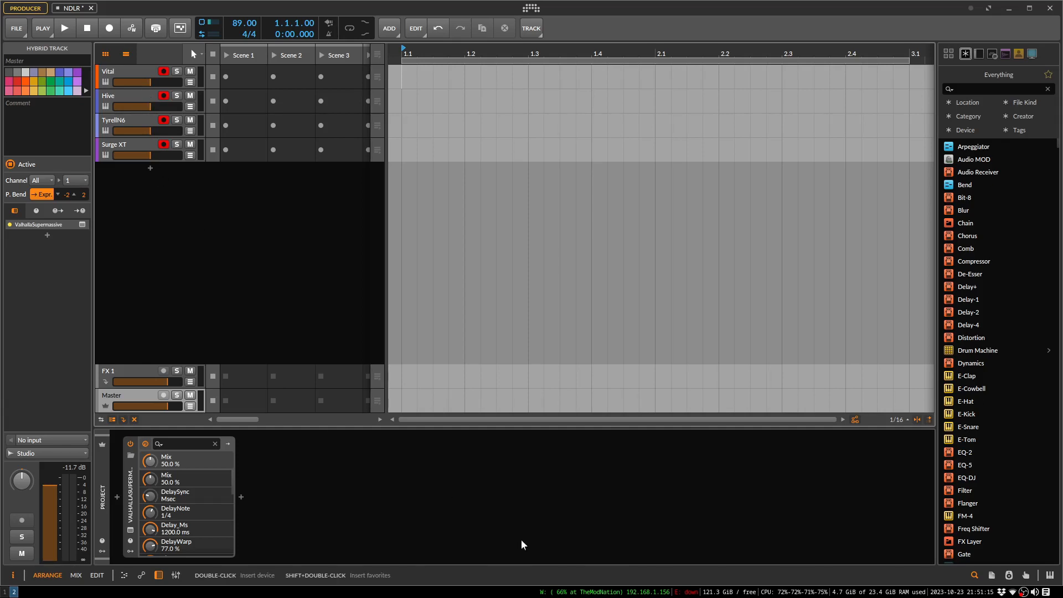
Play a note through the armed tracks with the onscreen keyboard, hide the keyboard, and switch off ValhallaSupermassive on the Master track.
click(1050, 575)
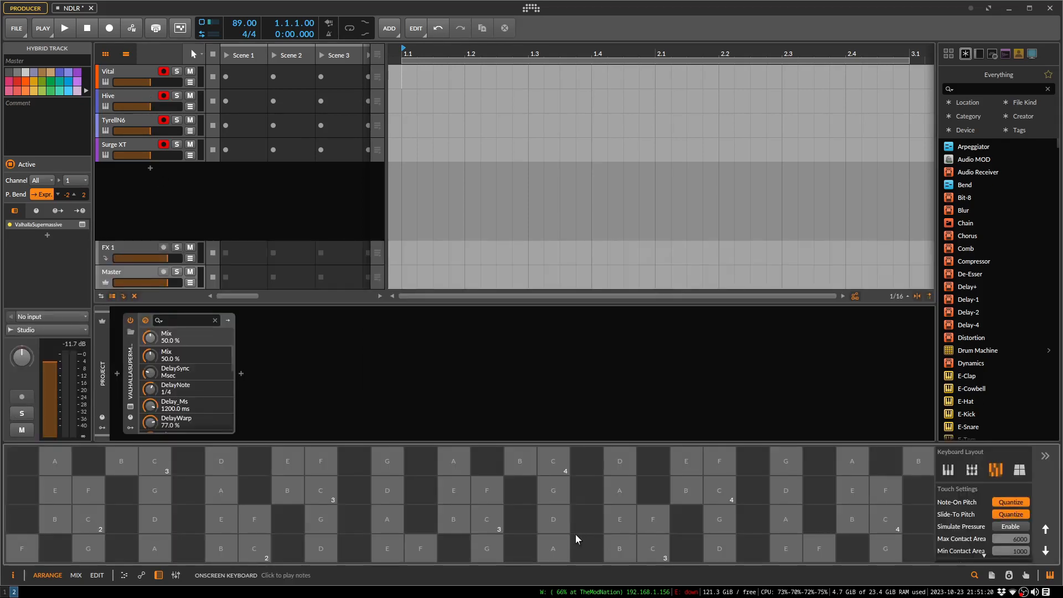
click(254, 547)
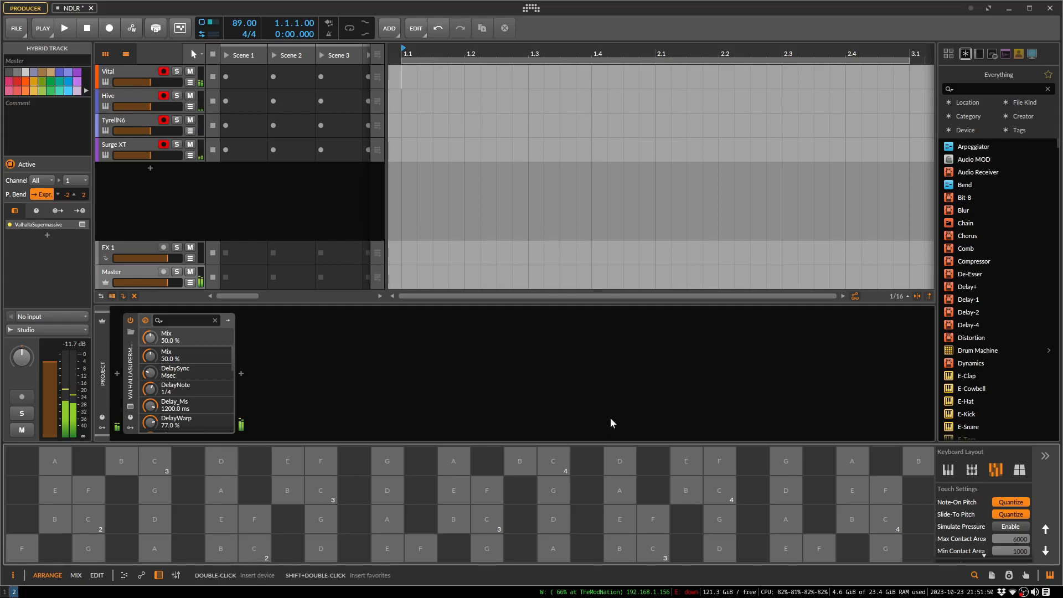
click(1050, 574)
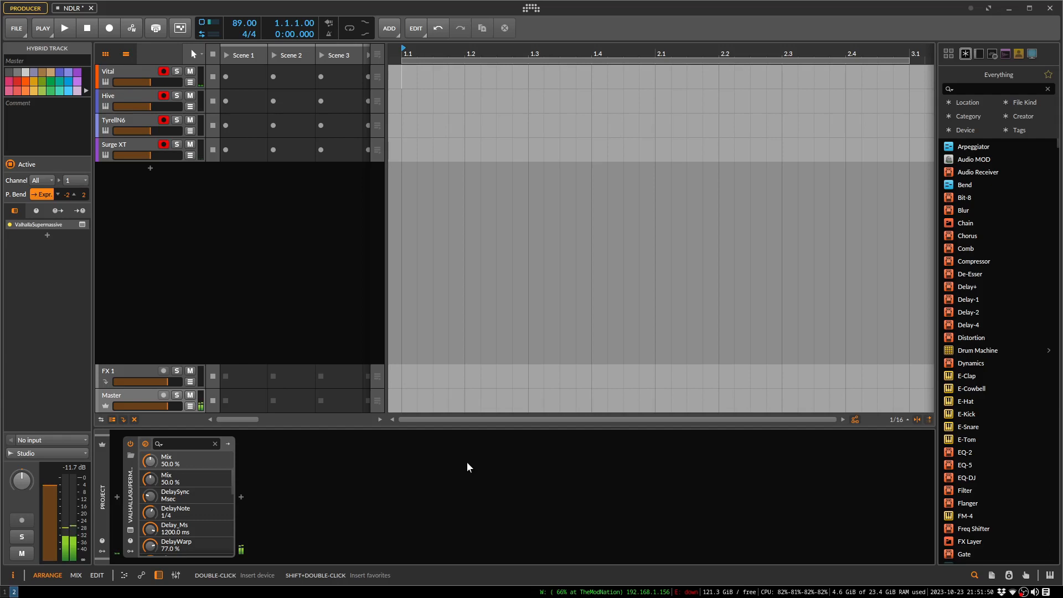
click(131, 444)
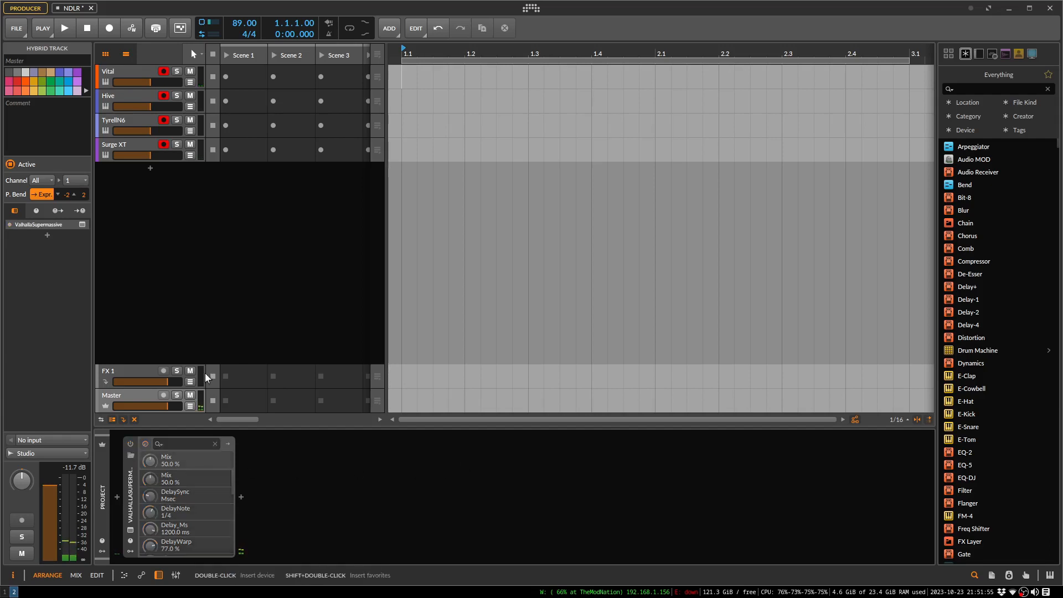
Open the Vital track's synth window and audition two notes of the Space Growl Pad preset.
click(136, 74)
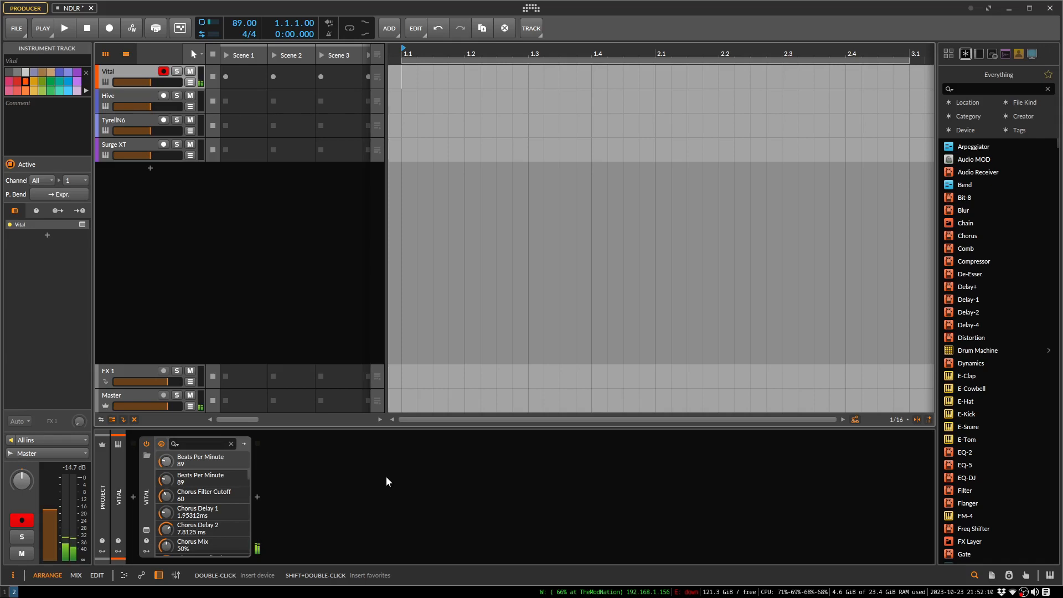
click(146, 530)
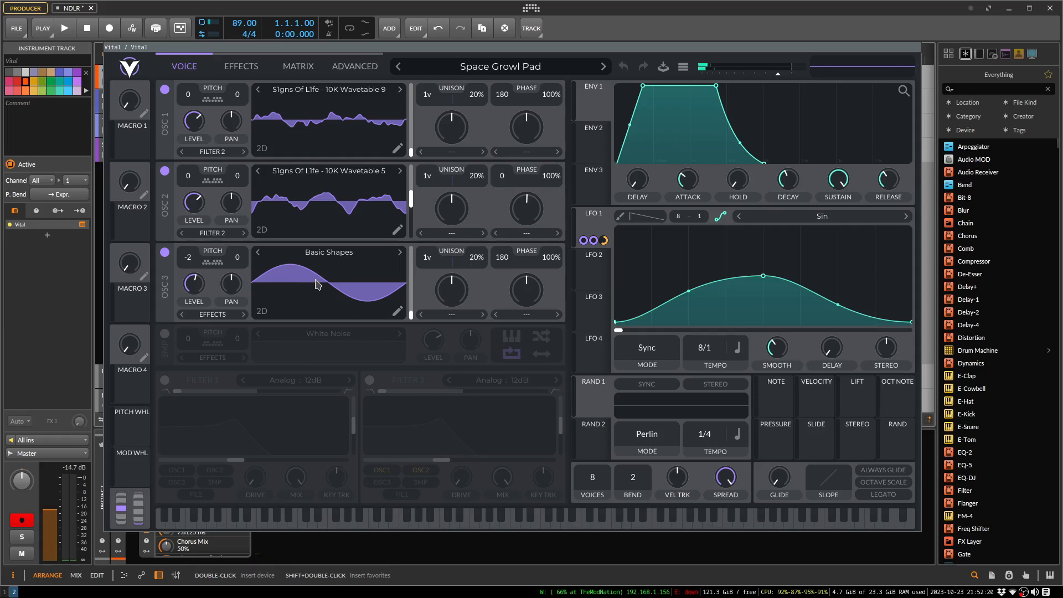
click(402, 521)
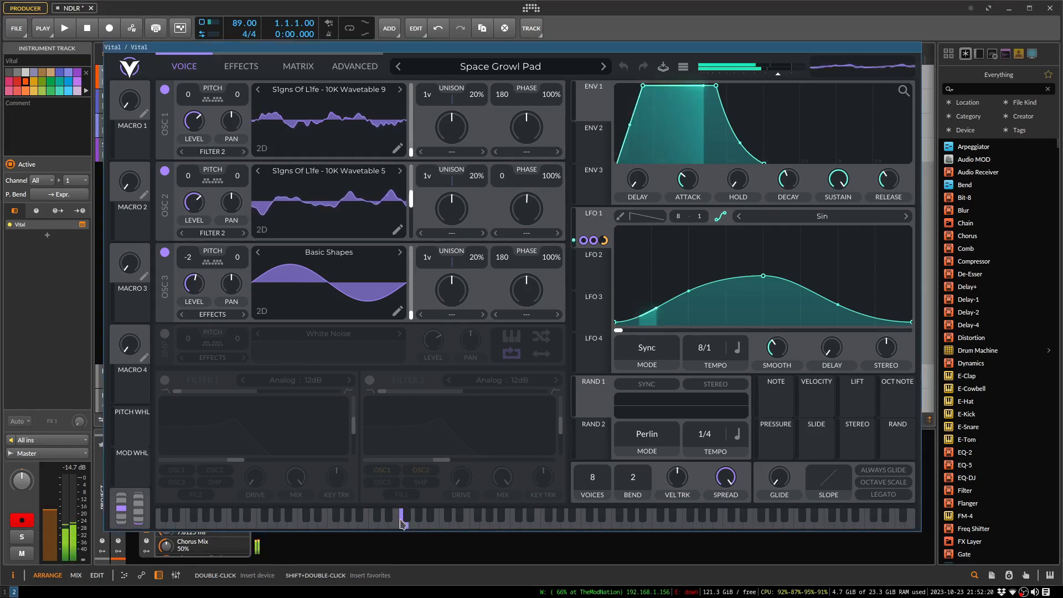
click(424, 521)
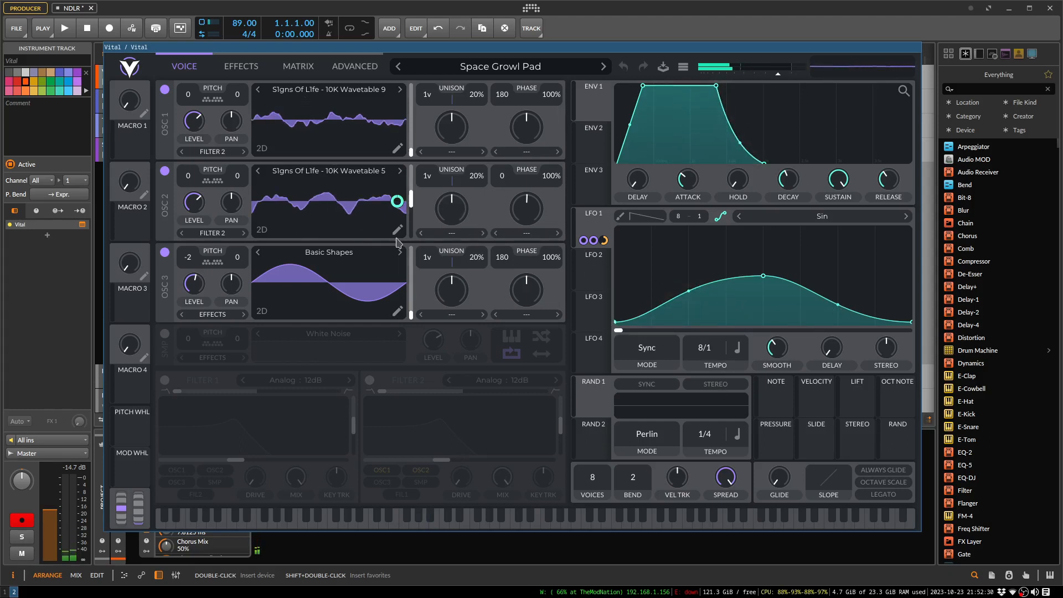
Turn off the Reverb effect in Vital and audition the dry pad with two notes.
click(251, 67)
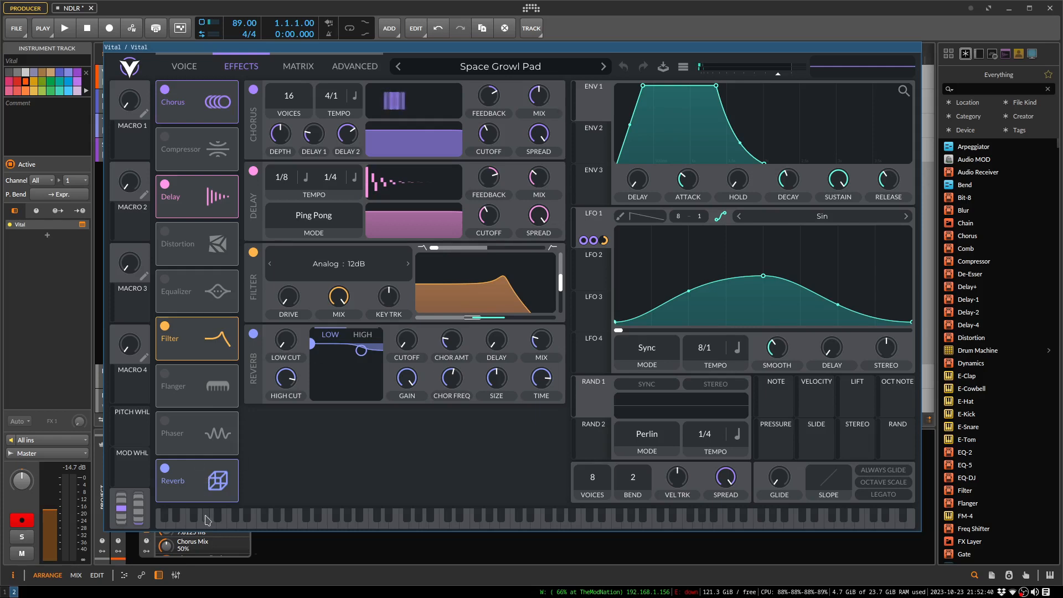
click(164, 468)
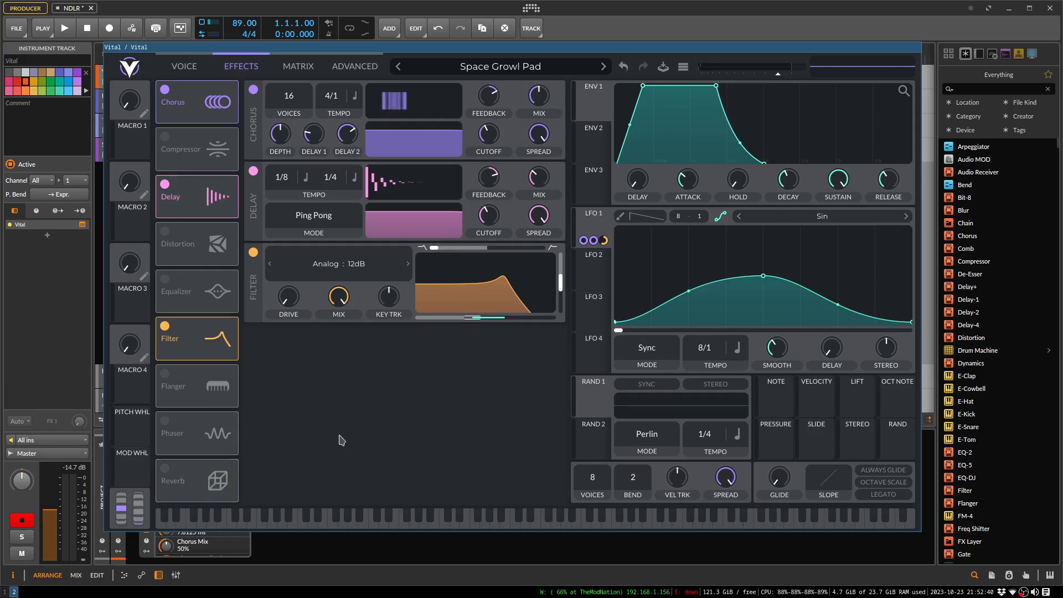
click(464, 526)
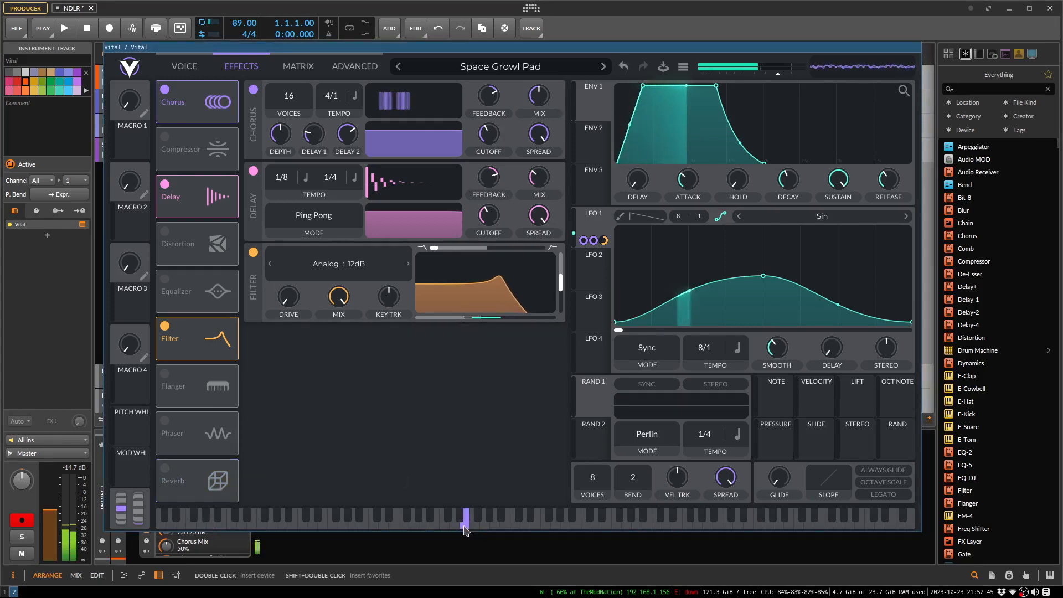
click(433, 524)
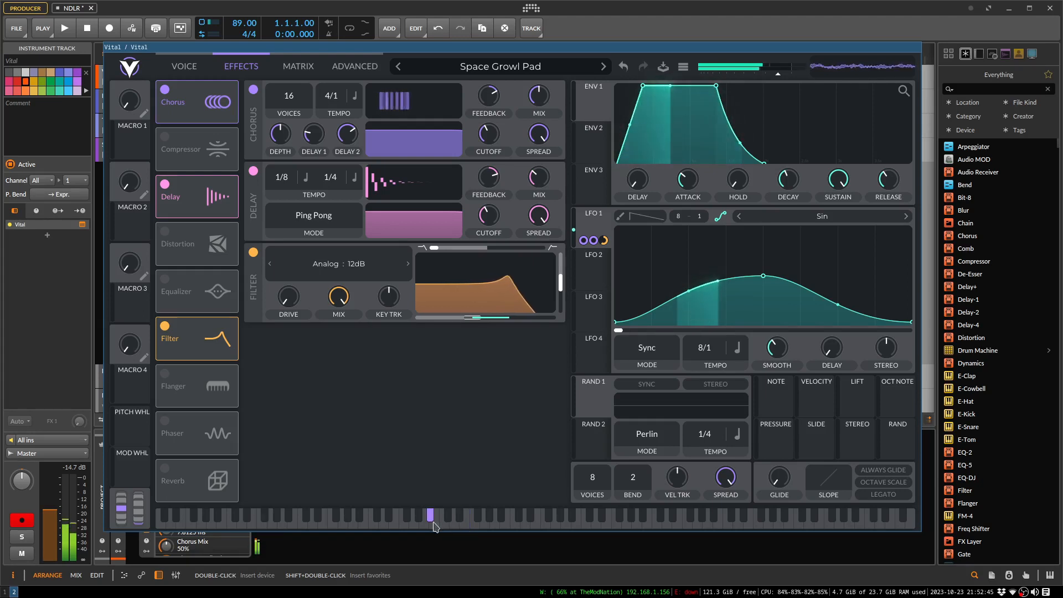
Return to Vital's oscillator page, play one more low note, and close the synth window.
click(186, 67)
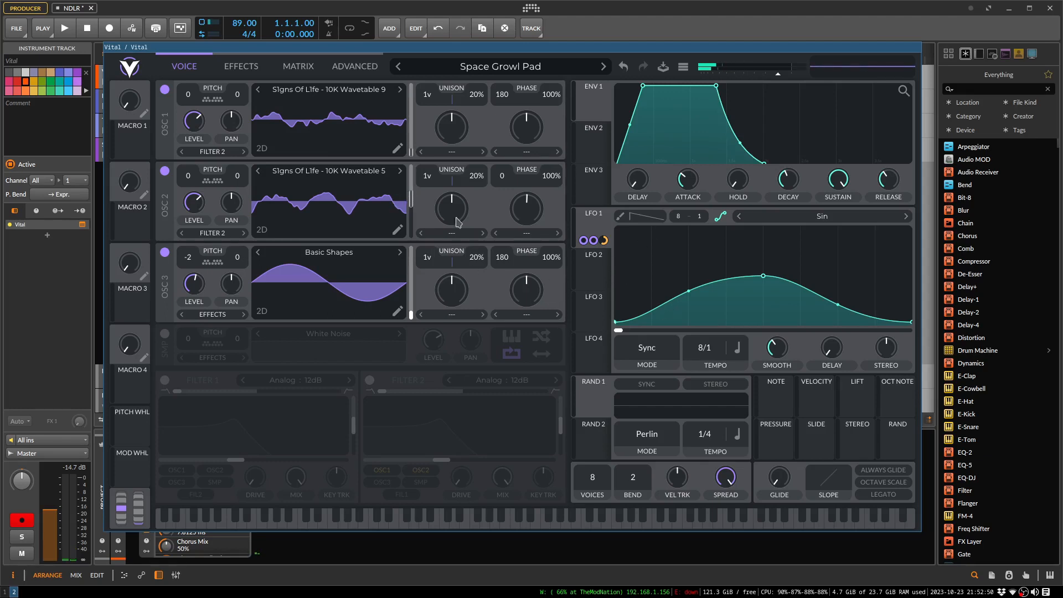
click(378, 520)
key(super+shift+q)
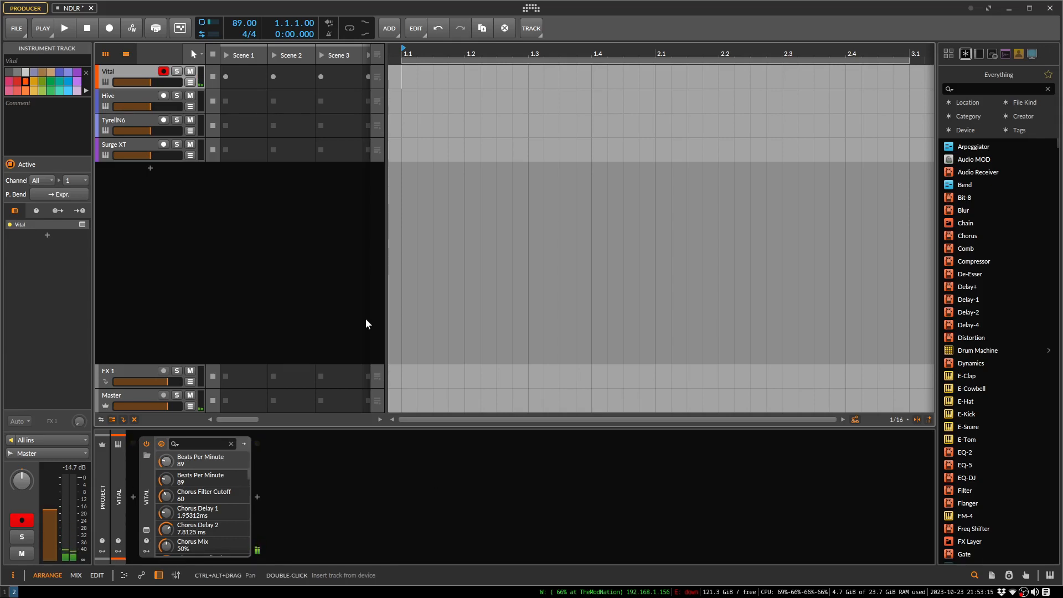
Switch off the tonespace and Note Transpose devices on the Hive track.
click(143, 98)
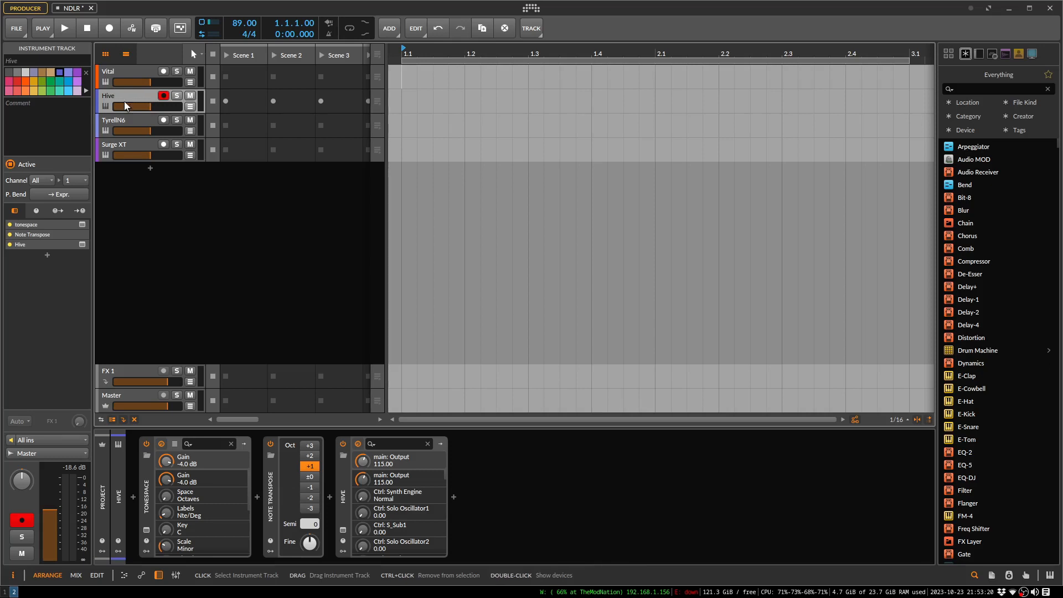
click(147, 442)
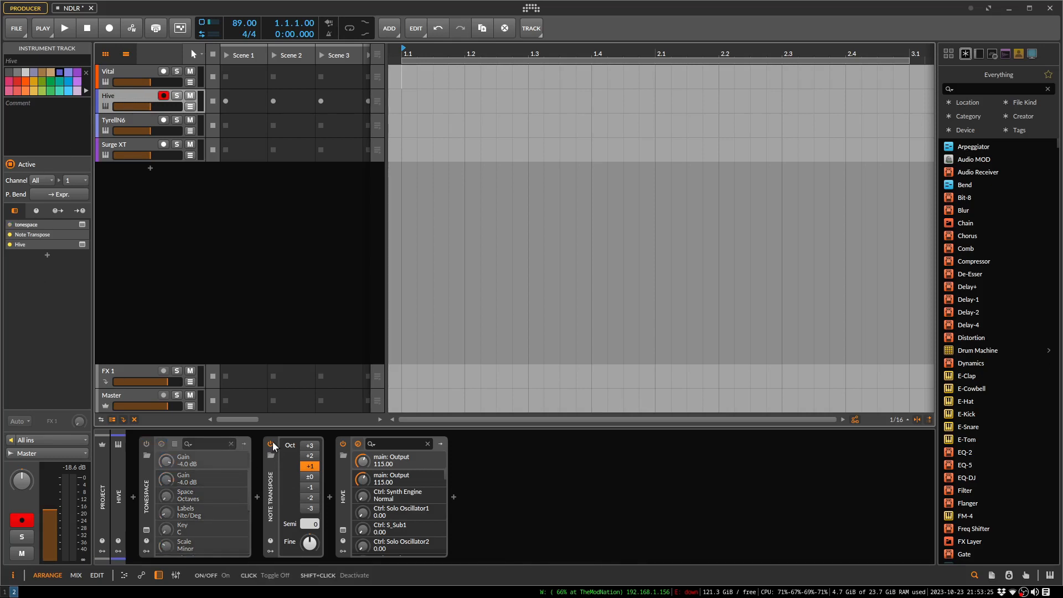
click(270, 443)
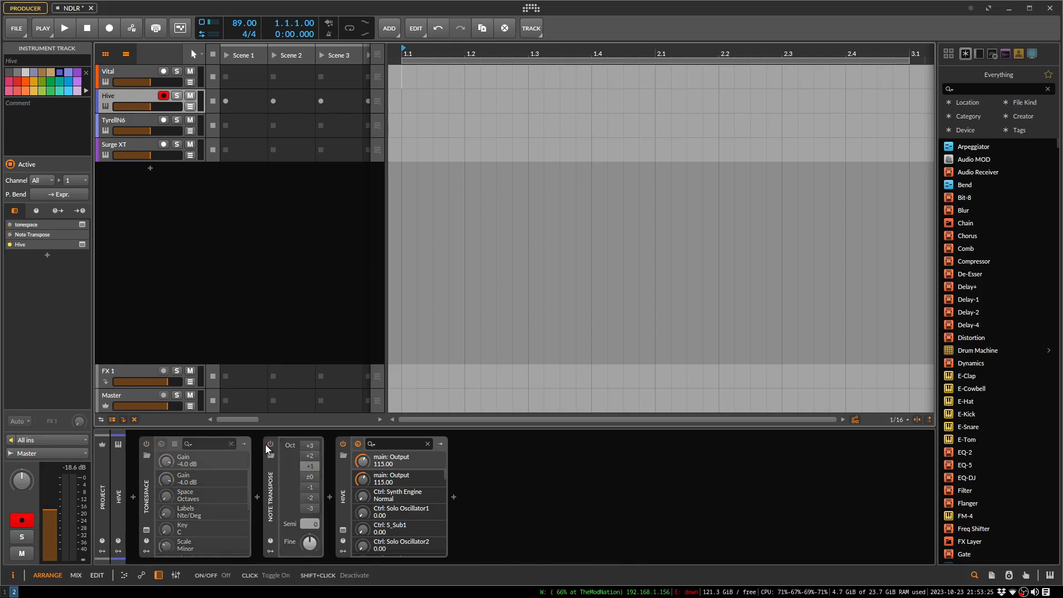
Open the Hive synth window, audition single notes of the AZ Analog Pad preset on its keyboard, and close the window.
click(343, 531)
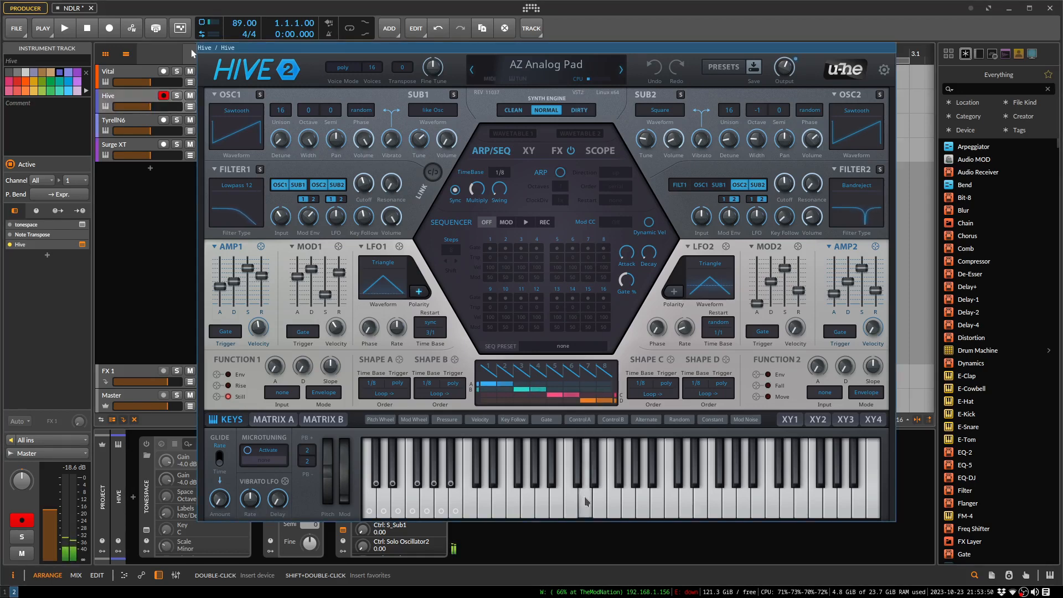
click(603, 501)
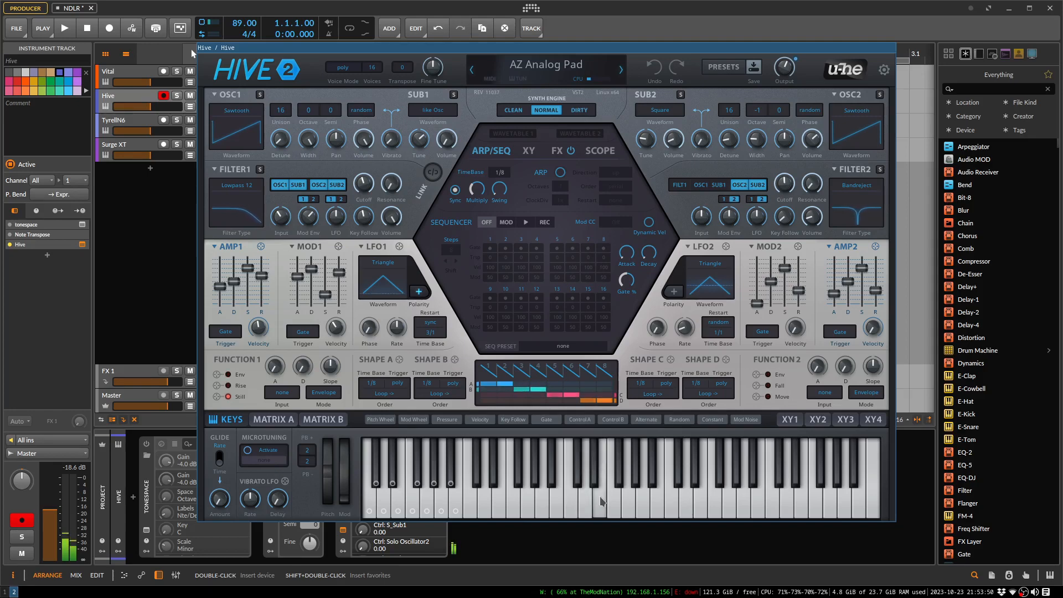
click(619, 501)
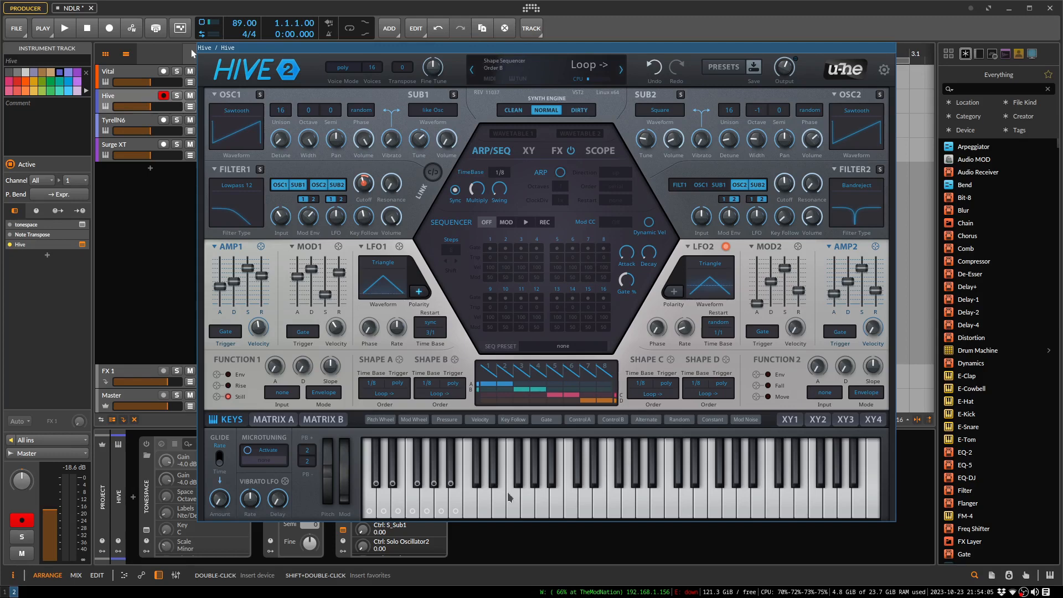
click(597, 498)
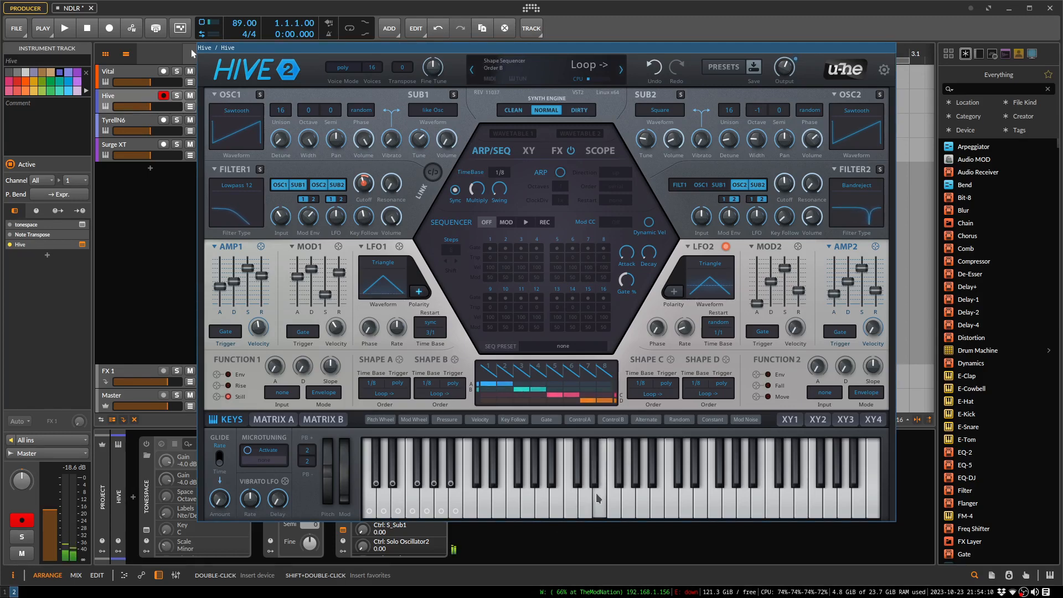
click(582, 500)
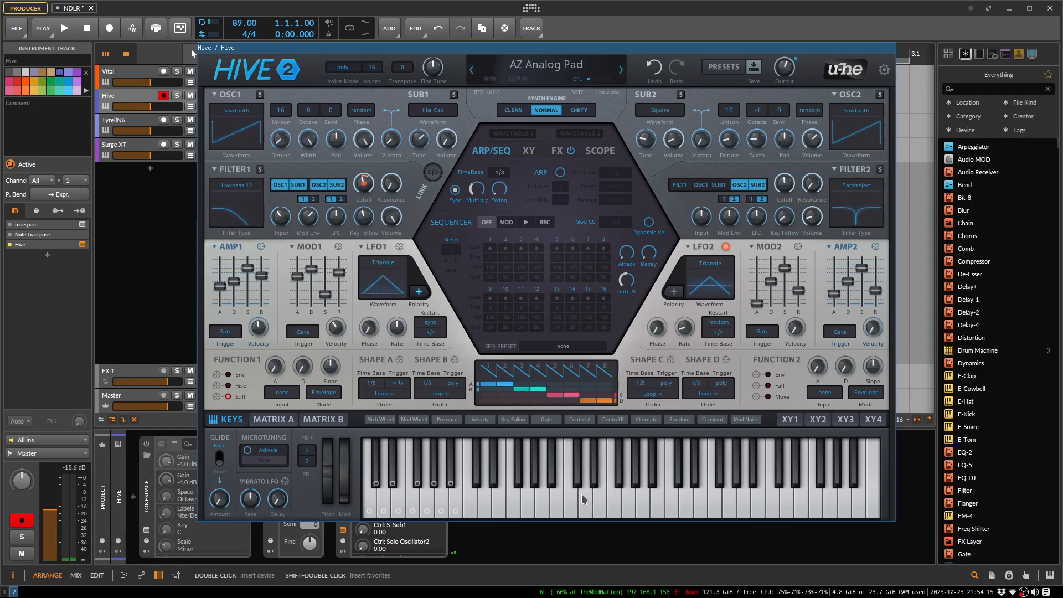
mouse_move(583, 500)
mouse_down()
mouse_move(569, 492)
mouse_move(510, 503)
mouse_up()
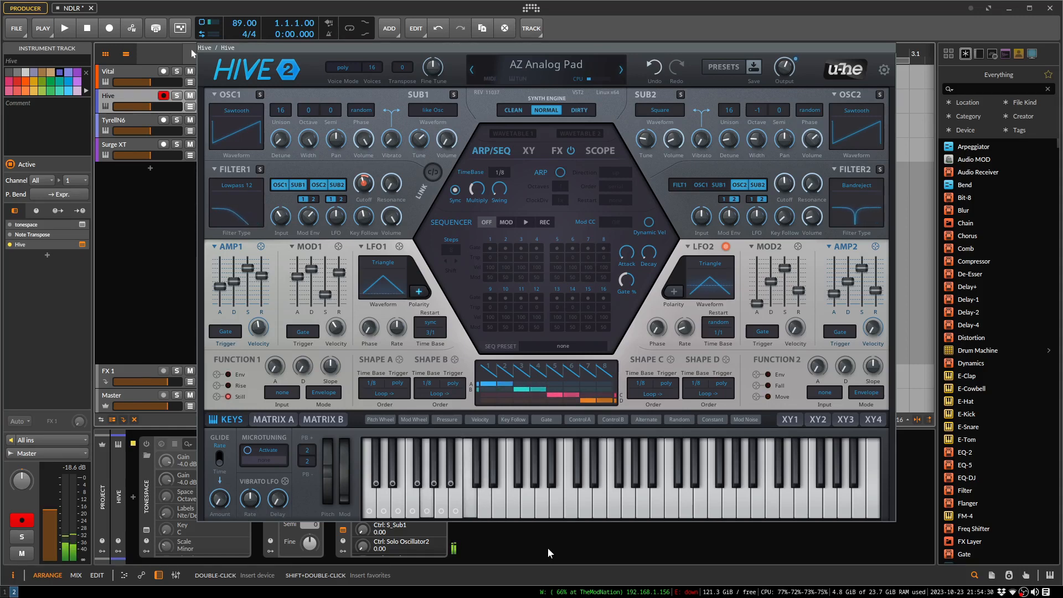
click(626, 496)
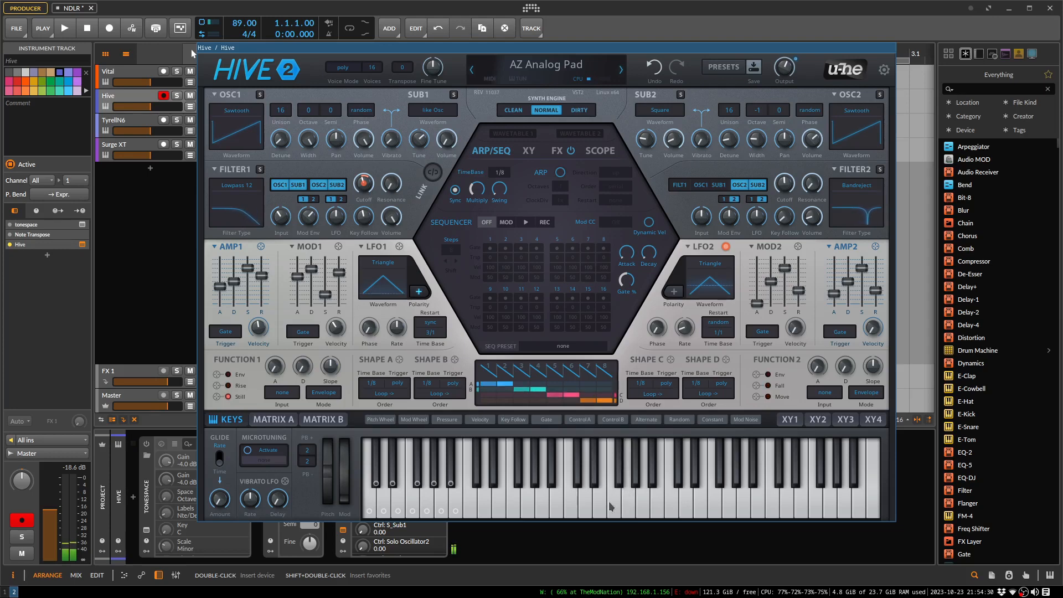
key(Escape)
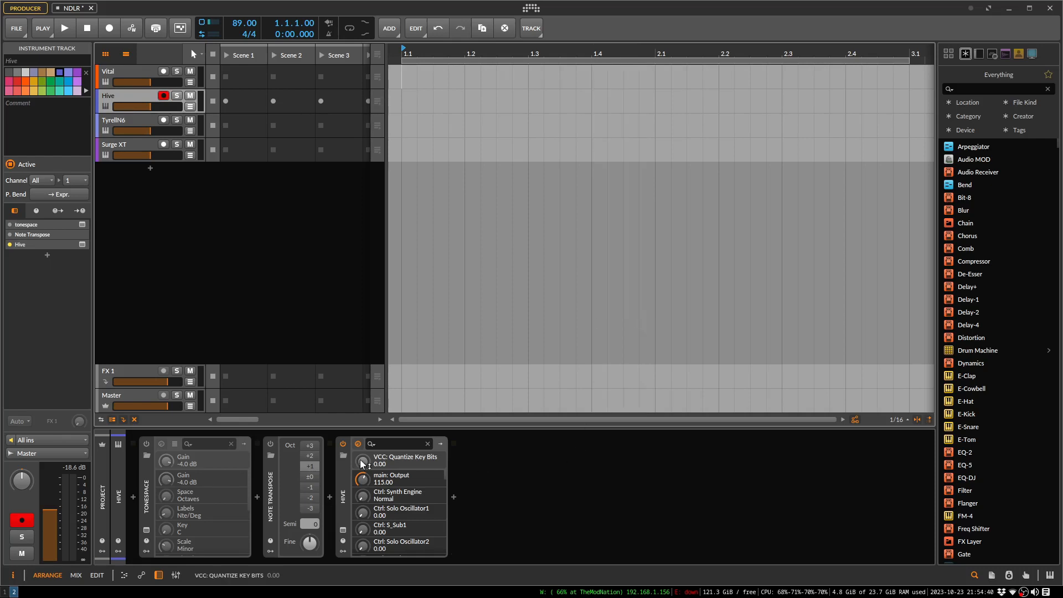
Turn tonespace on for the Hive track, open its window, and look through the available scales without changing the selection.
click(146, 444)
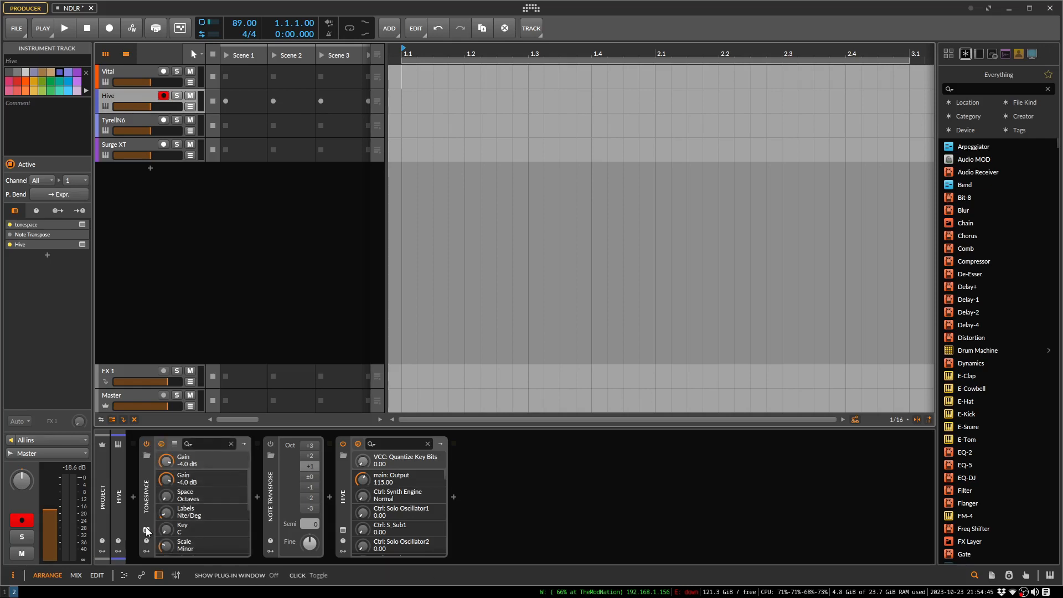
click(146, 527)
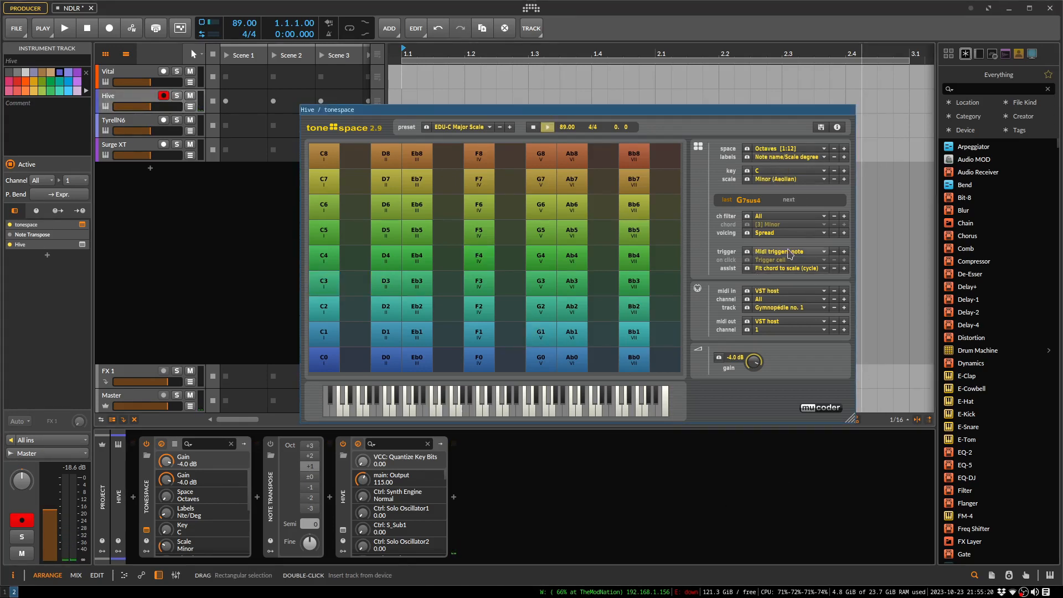
click(780, 182)
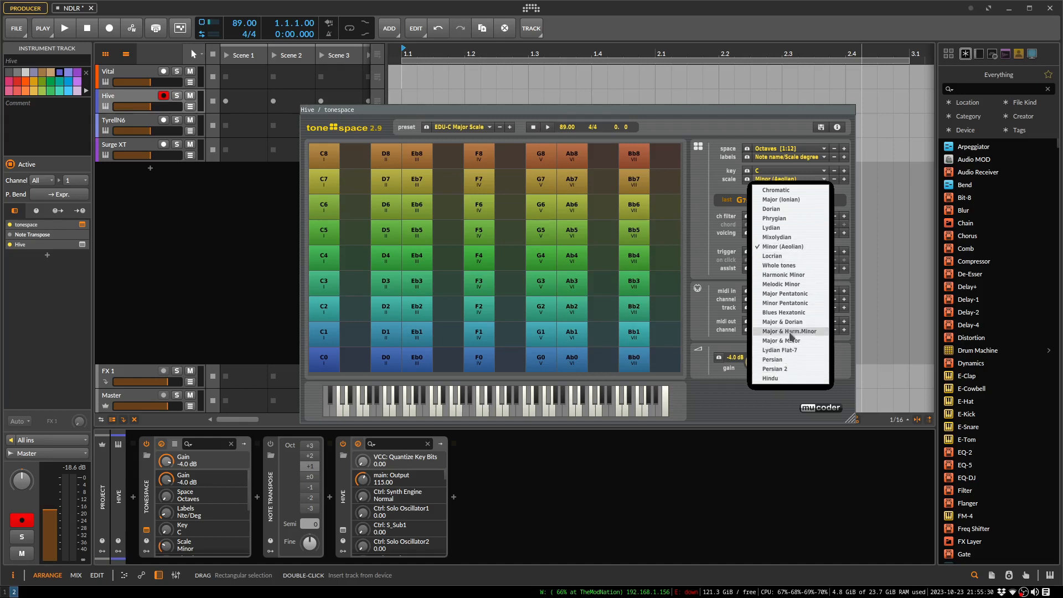
click(746, 395)
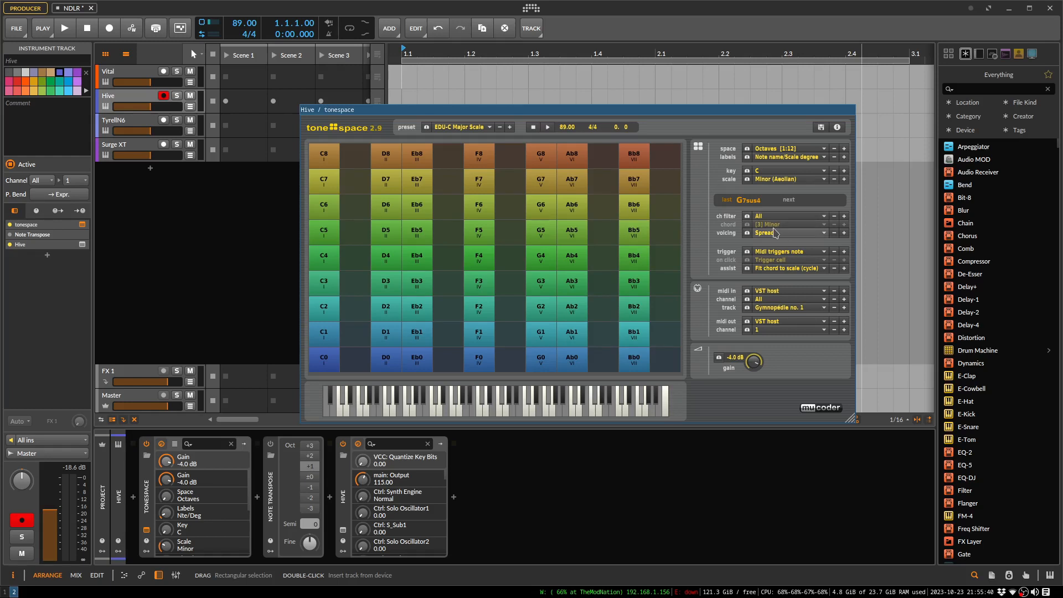
Set tonespace's chord filter to Up to sevenths and choose Spread as the voicing.
click(800, 217)
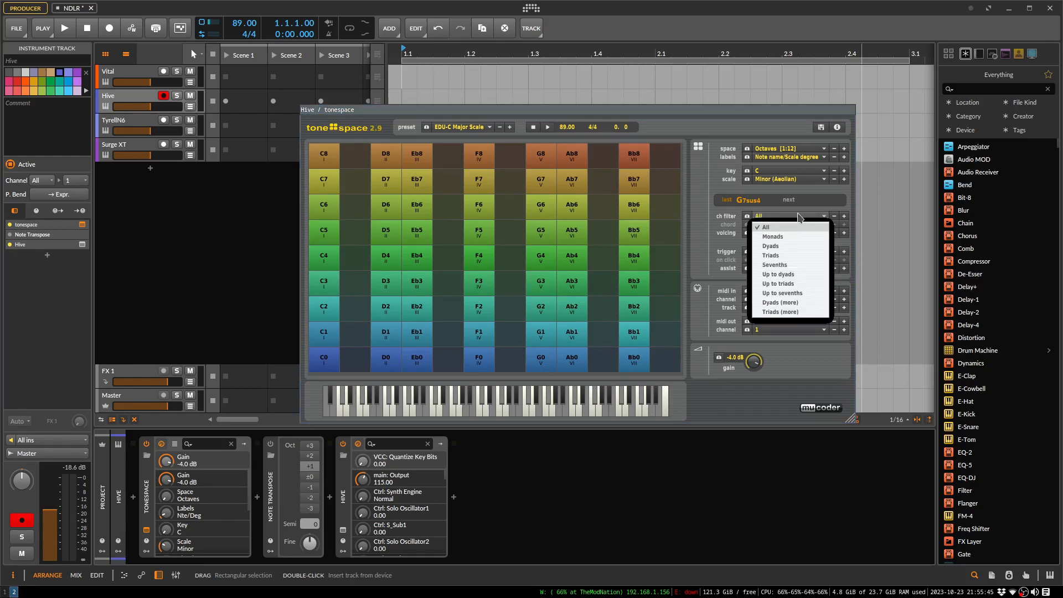
click(799, 293)
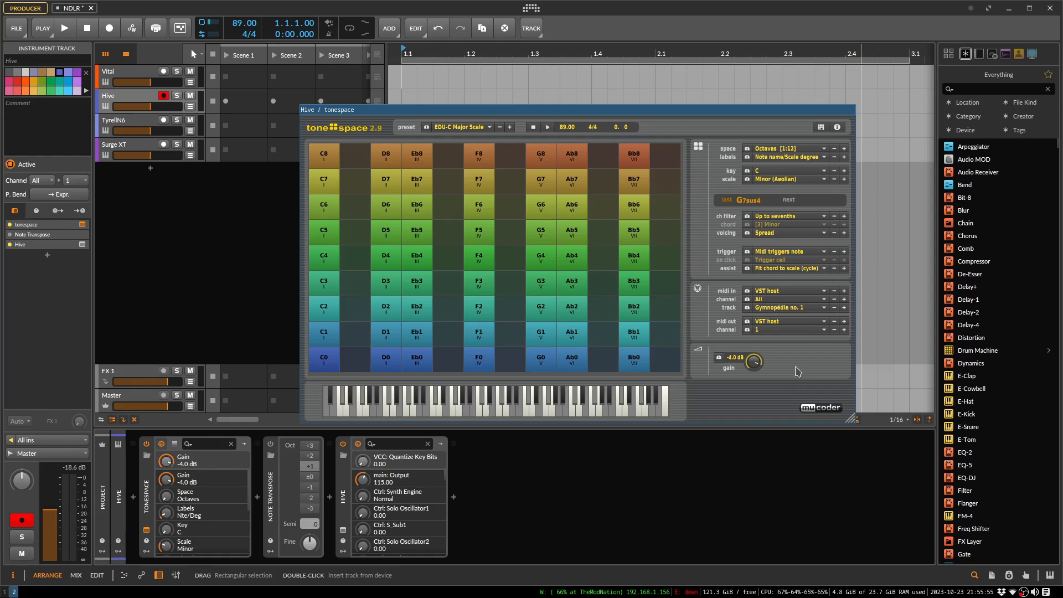
click(796, 238)
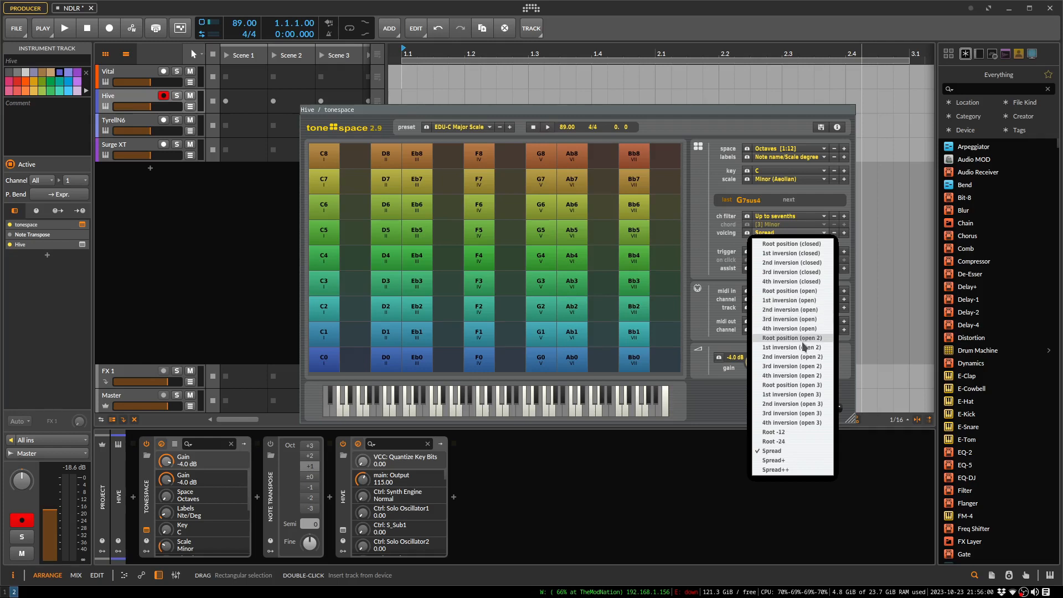
click(787, 450)
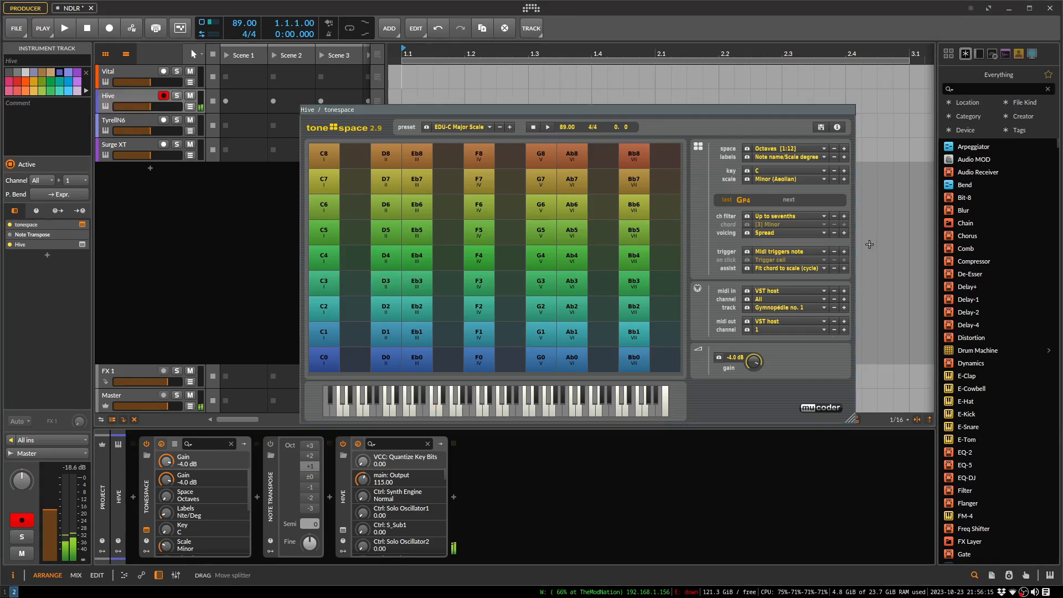
Set tonespace's chord filter to Sevenths on the Hive track and keep Midi triggers note as the trigger.
click(821, 216)
click(821, 222)
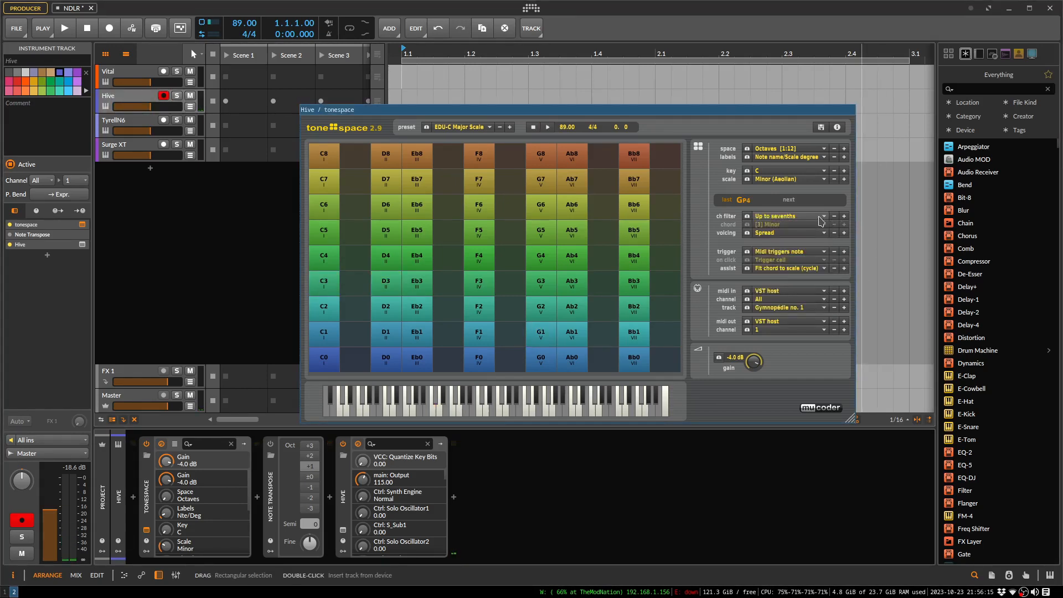
click(820, 219)
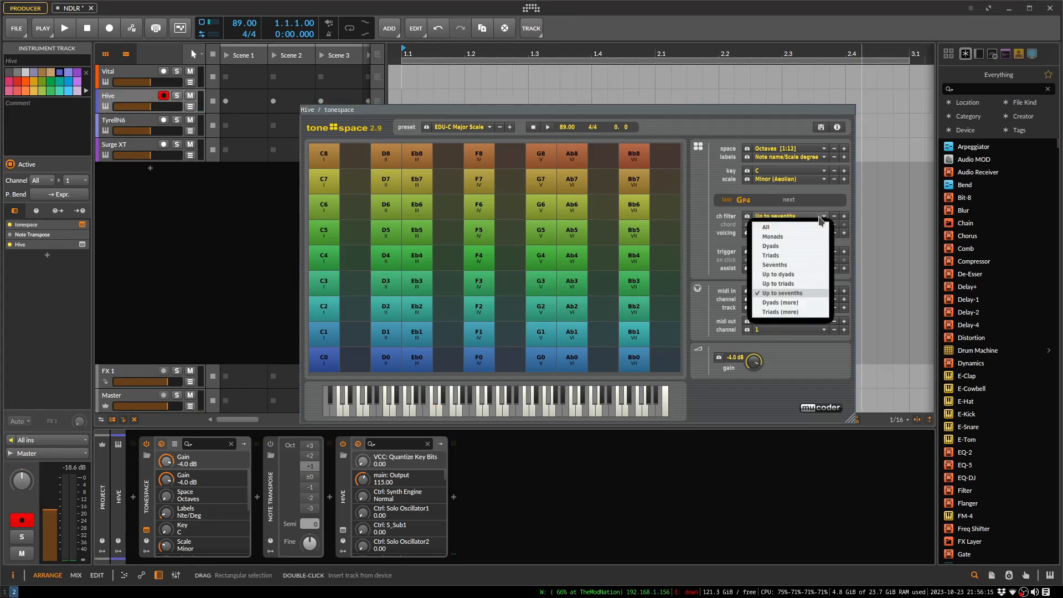
click(796, 264)
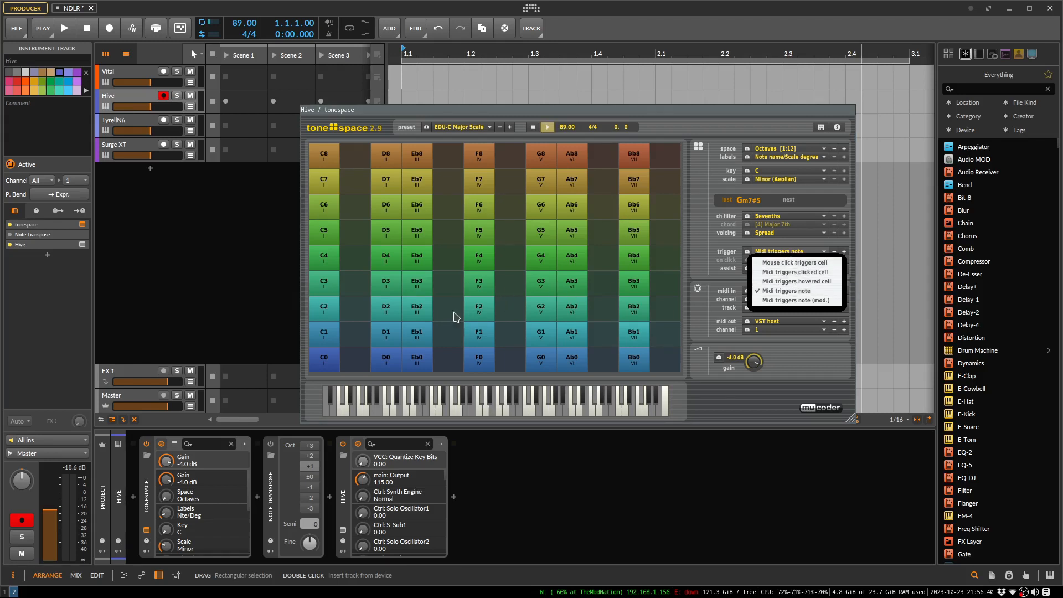
click(799, 293)
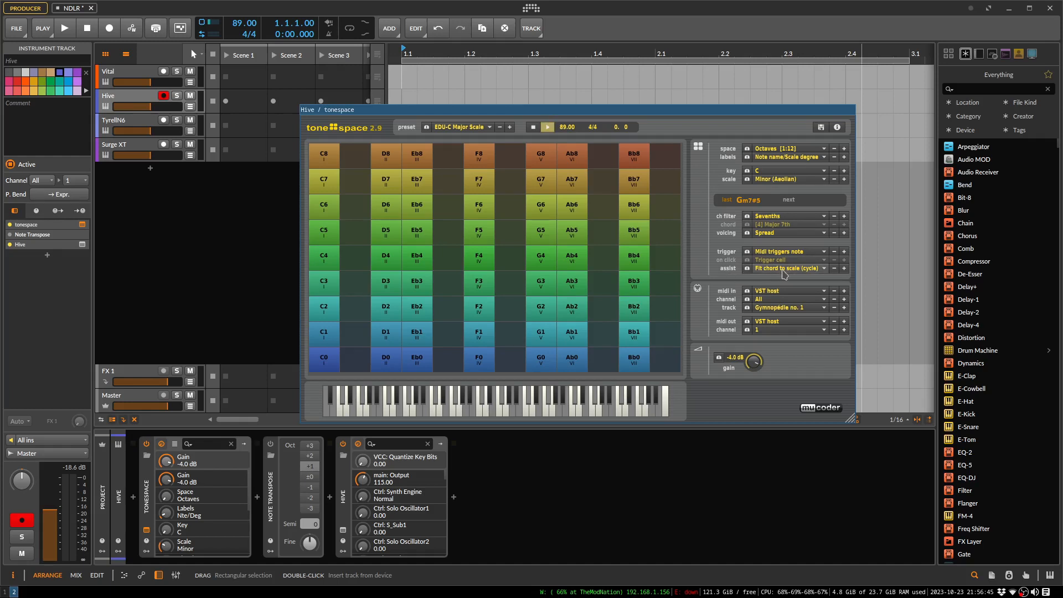
Audition chords with tonespace's assist set to Fit chord to scale (best), and return it to Fit chord to scale (cycle).
click(784, 269)
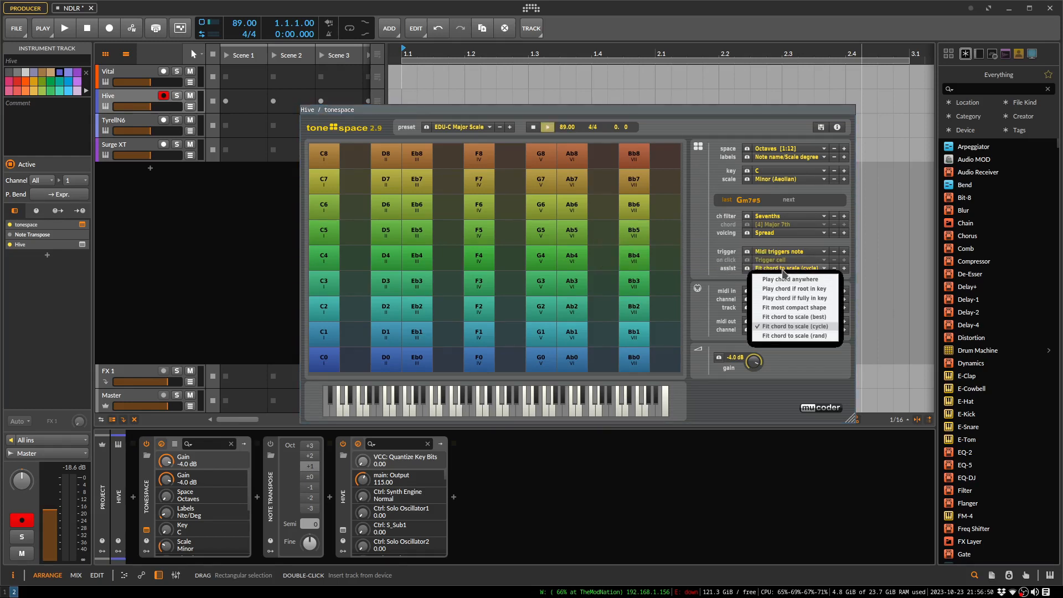
click(803, 317)
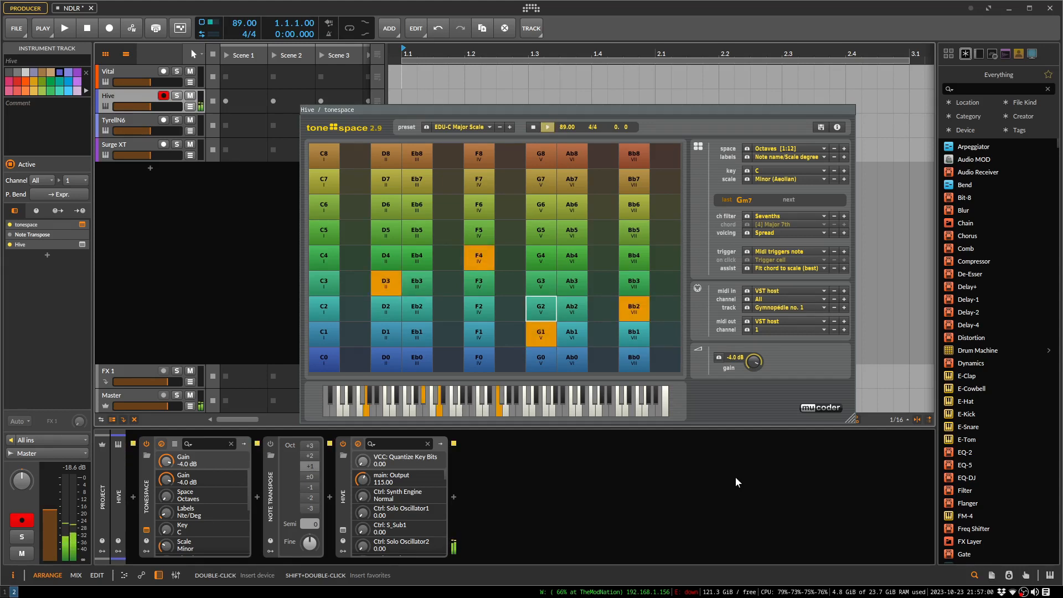
click(806, 269)
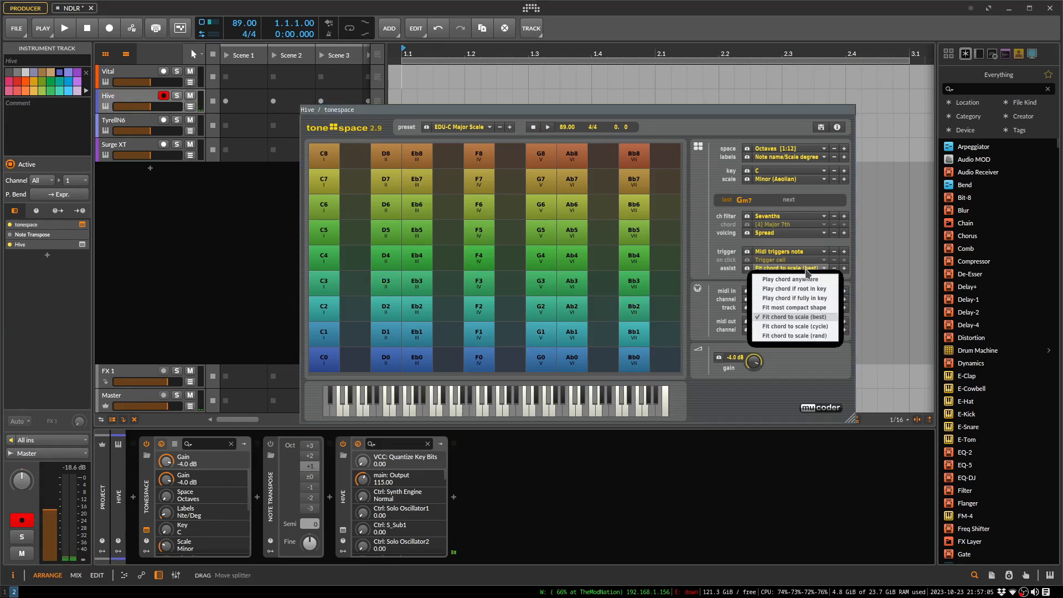
click(807, 326)
click(712, 505)
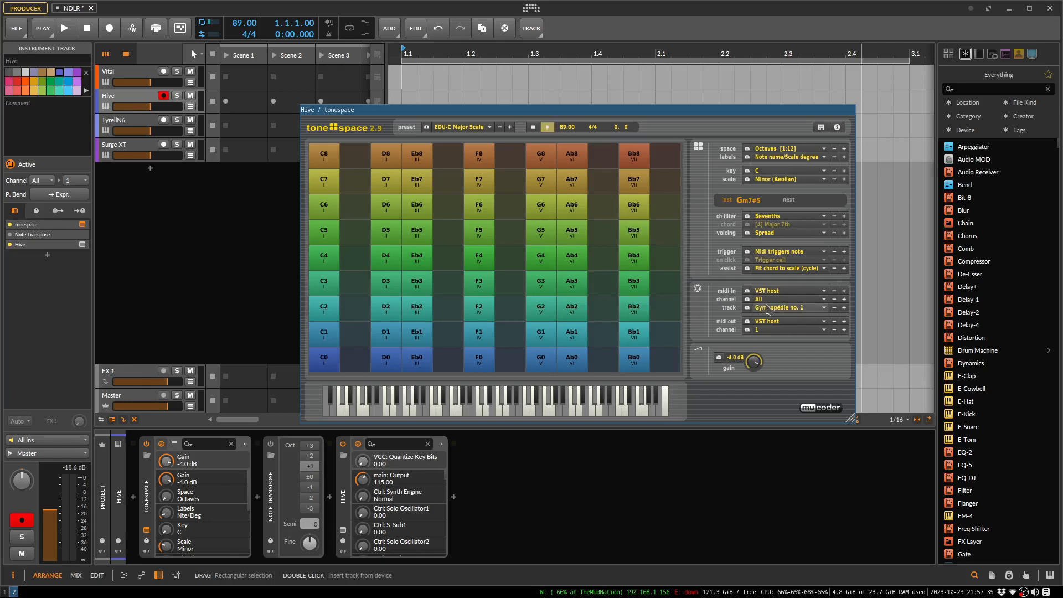
Check tonespace's available MIDI input sources without changing the selection, and close its window.
click(796, 292)
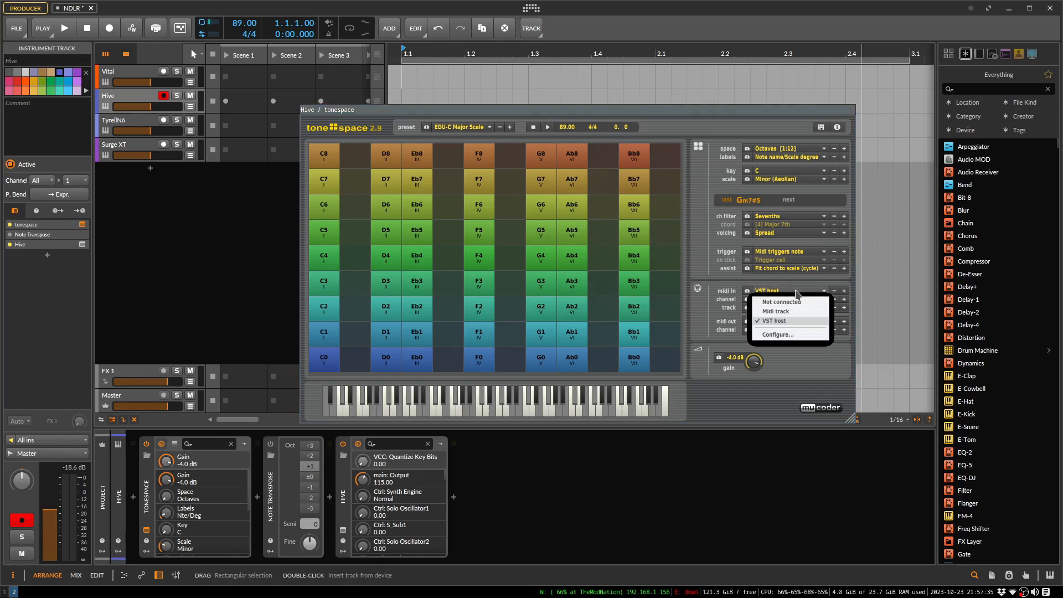
click(791, 363)
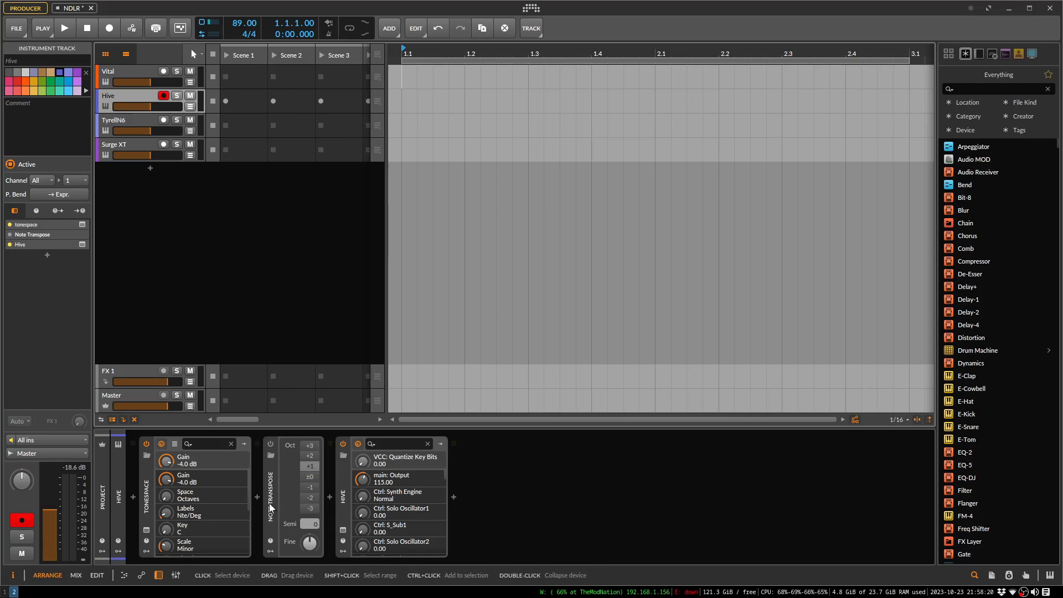
Turn on Note Transpose for the Hive track and record-arm the Vital track alongside it for layered playing.
click(270, 444)
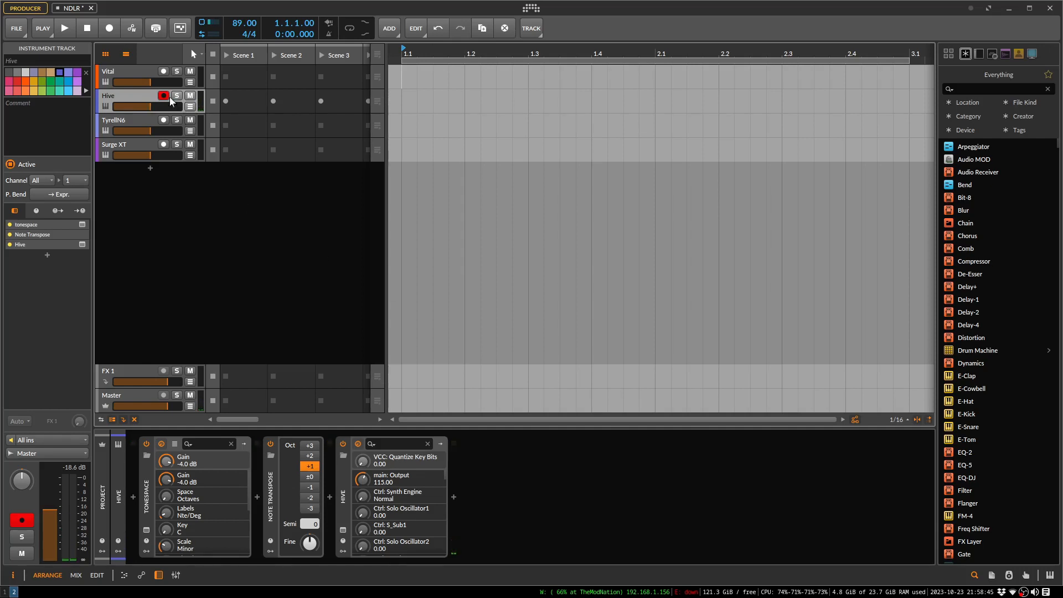
click(165, 74)
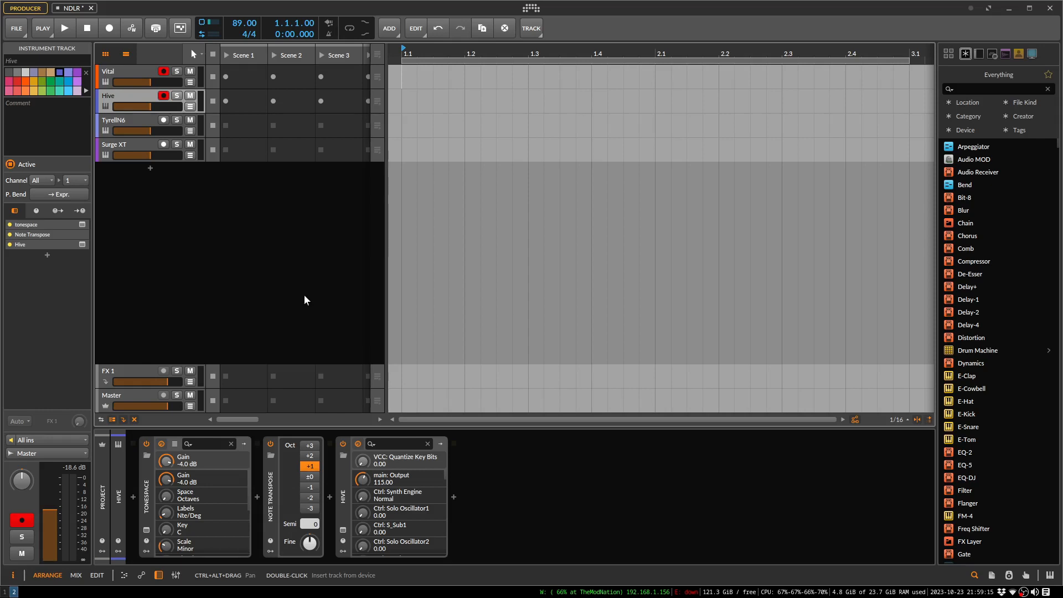
Select the TyrellN6 track and switch off its tonespace, Arpeggiator, Note Transpose and Sequent devices.
click(137, 122)
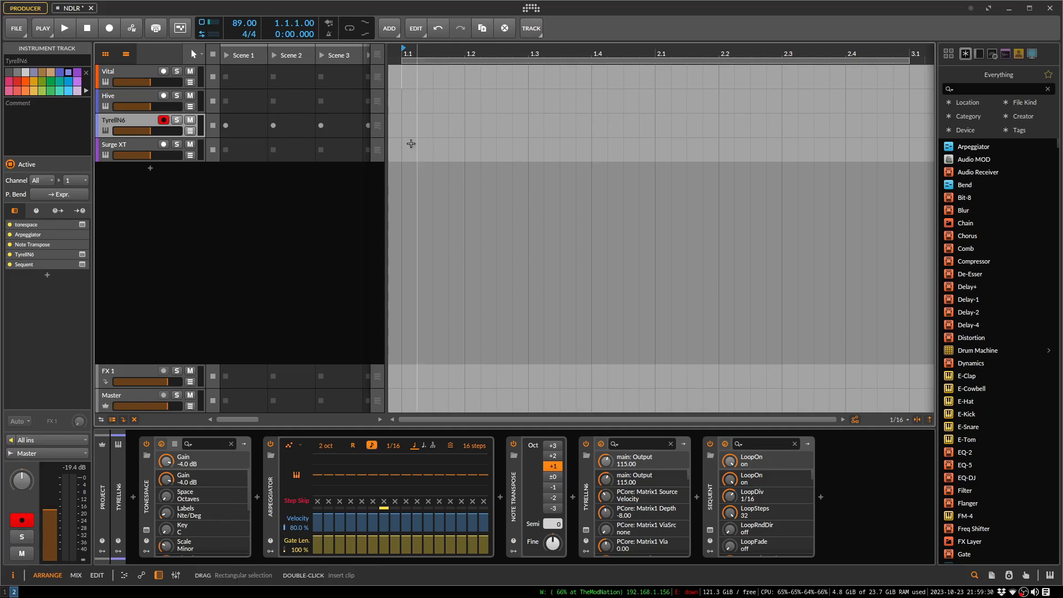
click(161, 444)
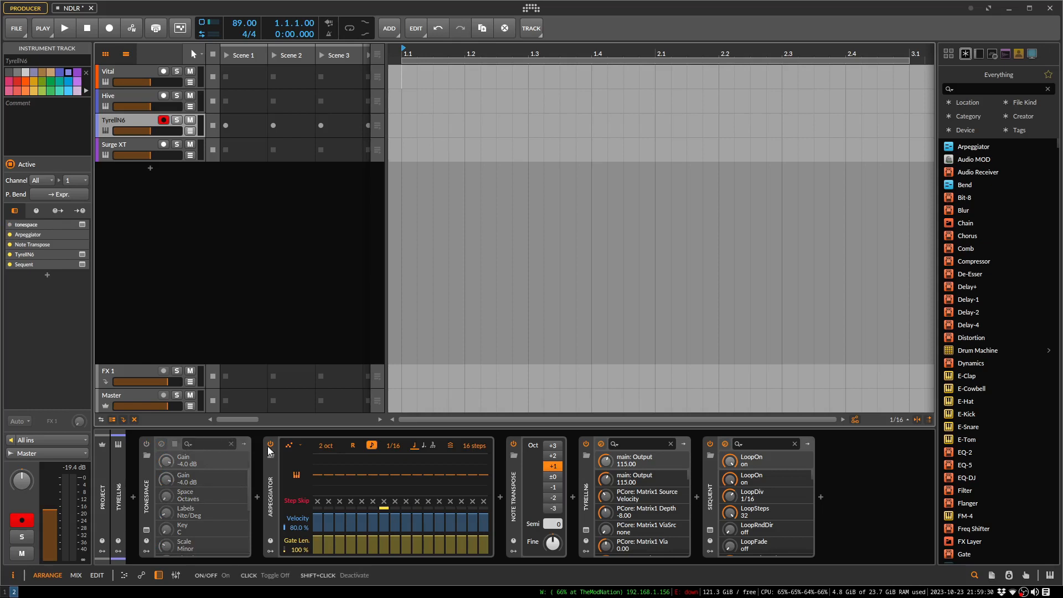
click(271, 444)
click(512, 444)
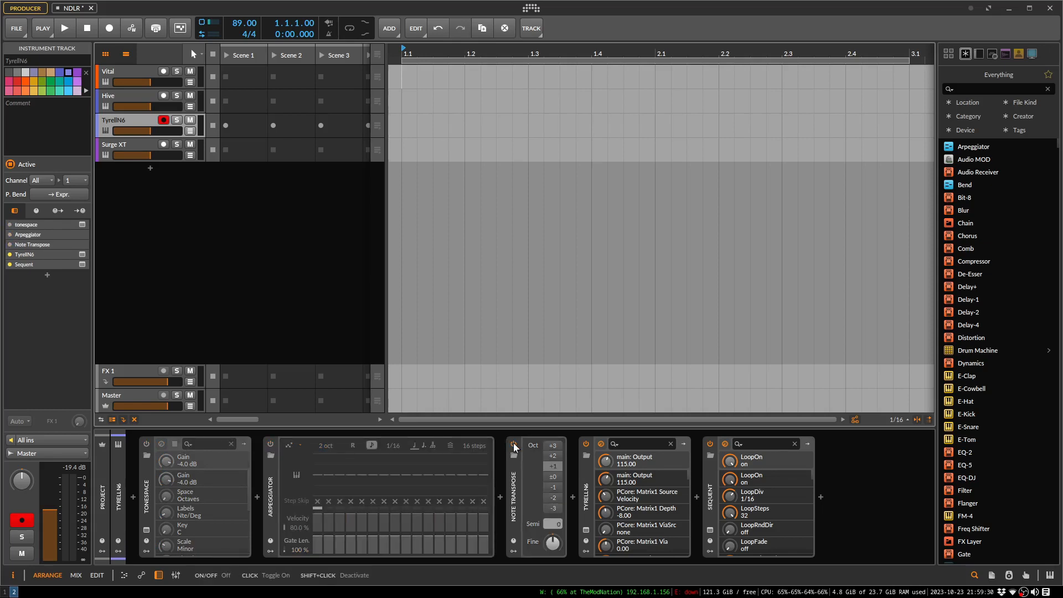
click(710, 443)
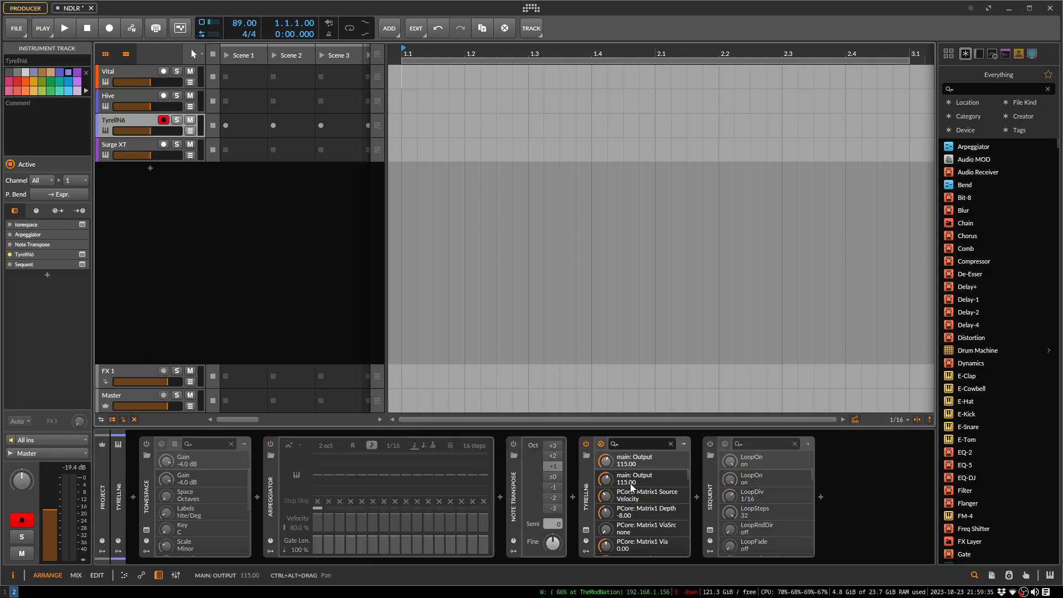
Open the TyrellN6 synth window, audition its dry PV - WurlyEP preset, and close the window.
click(587, 530)
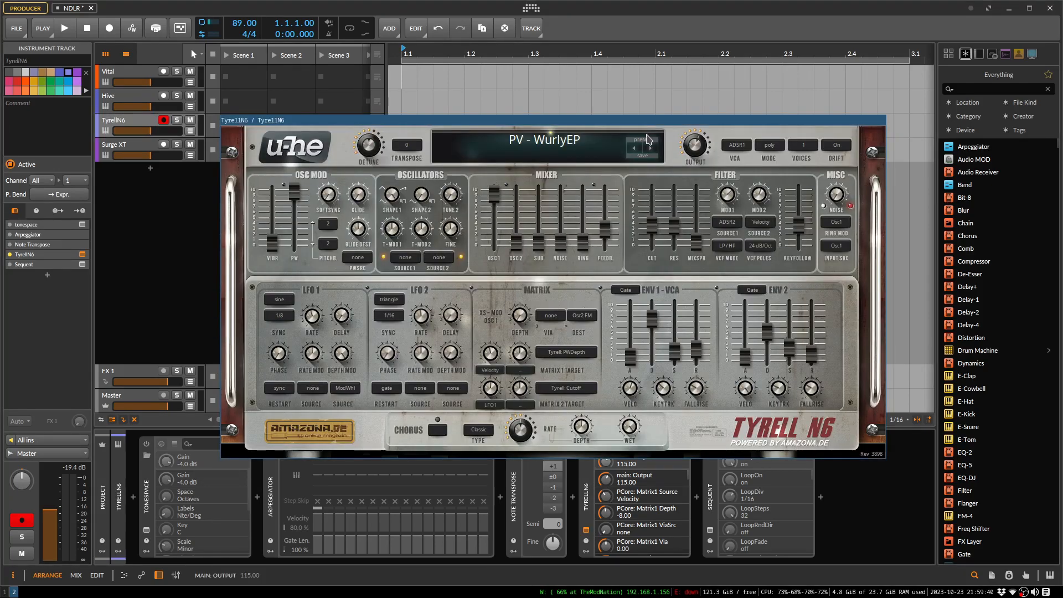
drag(648, 120, 611, 129)
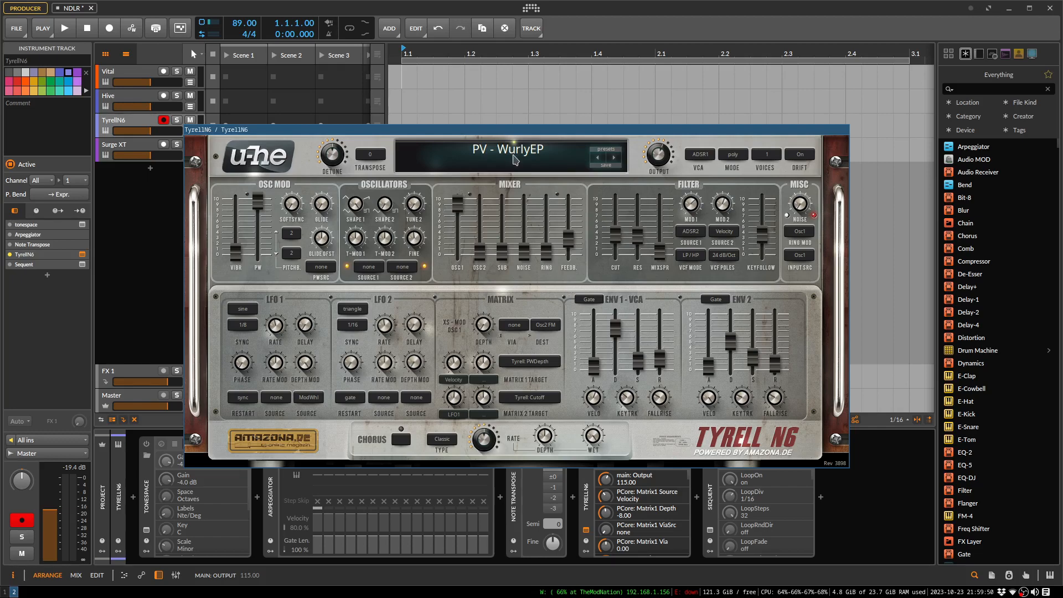
click(860, 500)
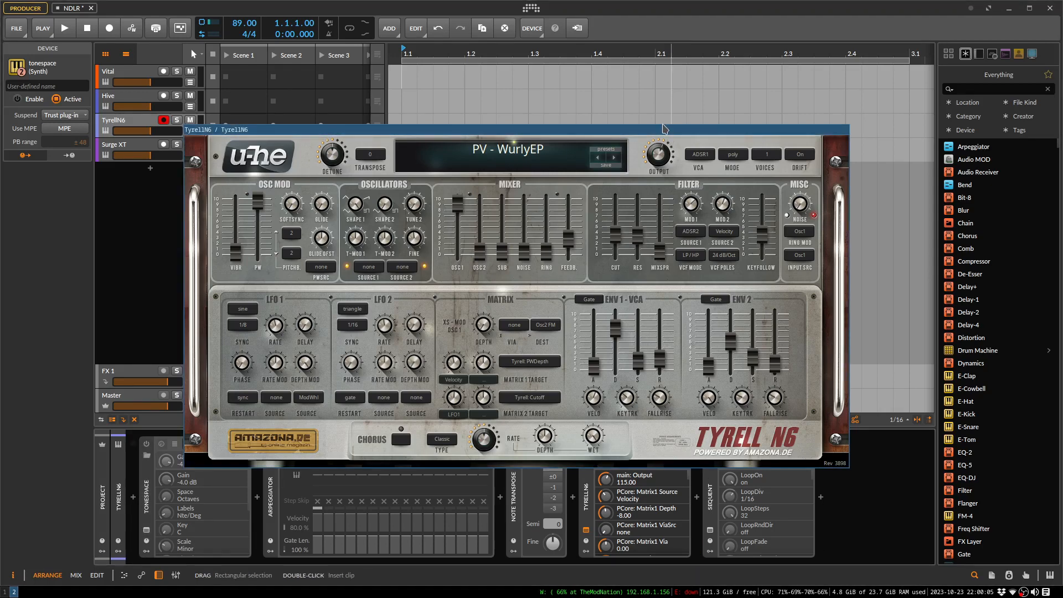
key(super+shift+q)
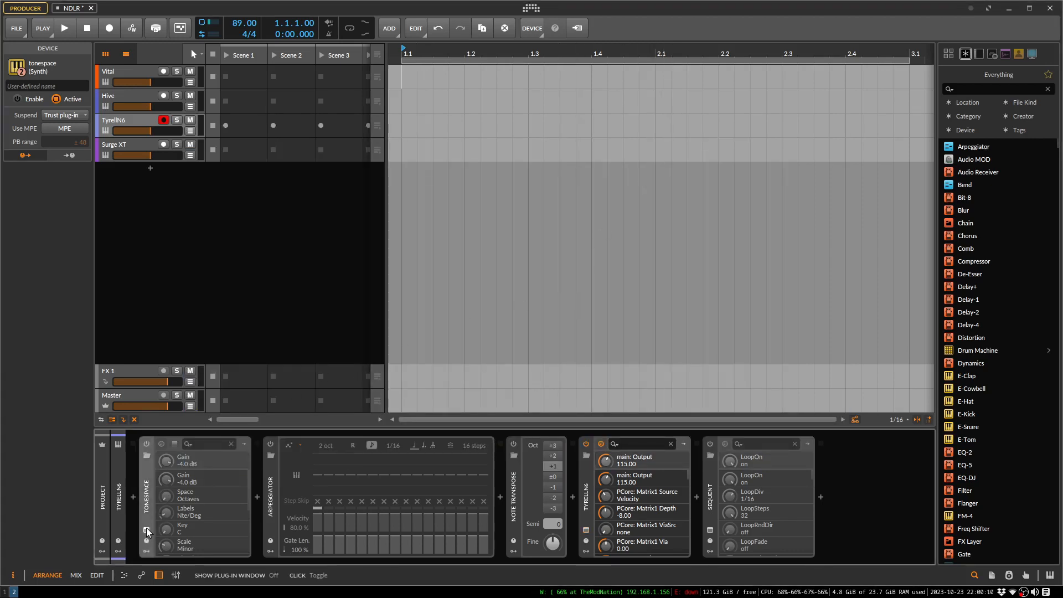
Turn on tonespace for the TyrellN6 track, open its window, and set the chord filter to Sevenths.
click(147, 443)
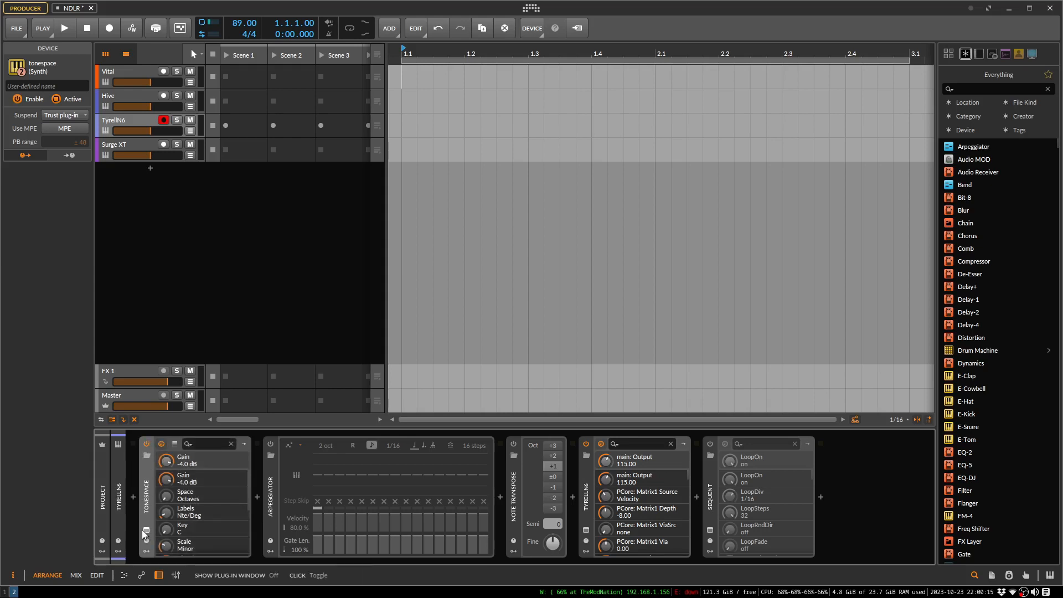
click(146, 530)
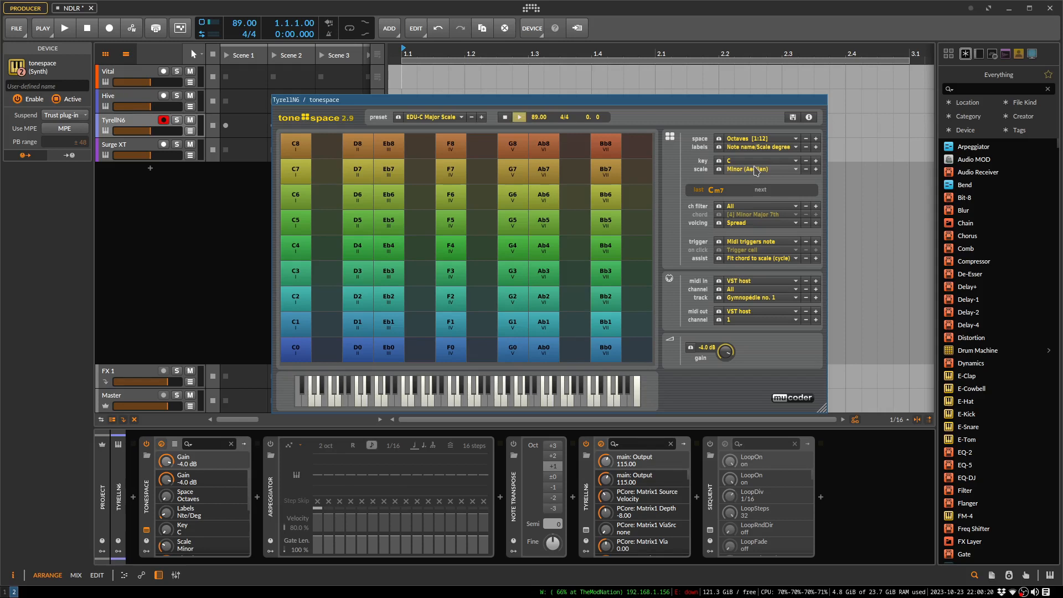
click(746, 207)
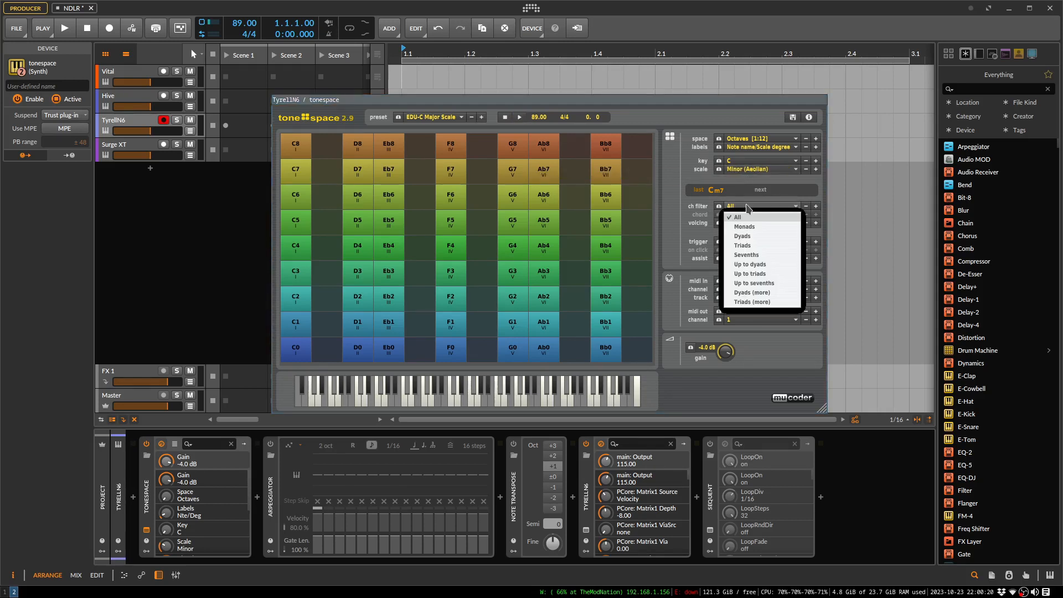
click(762, 254)
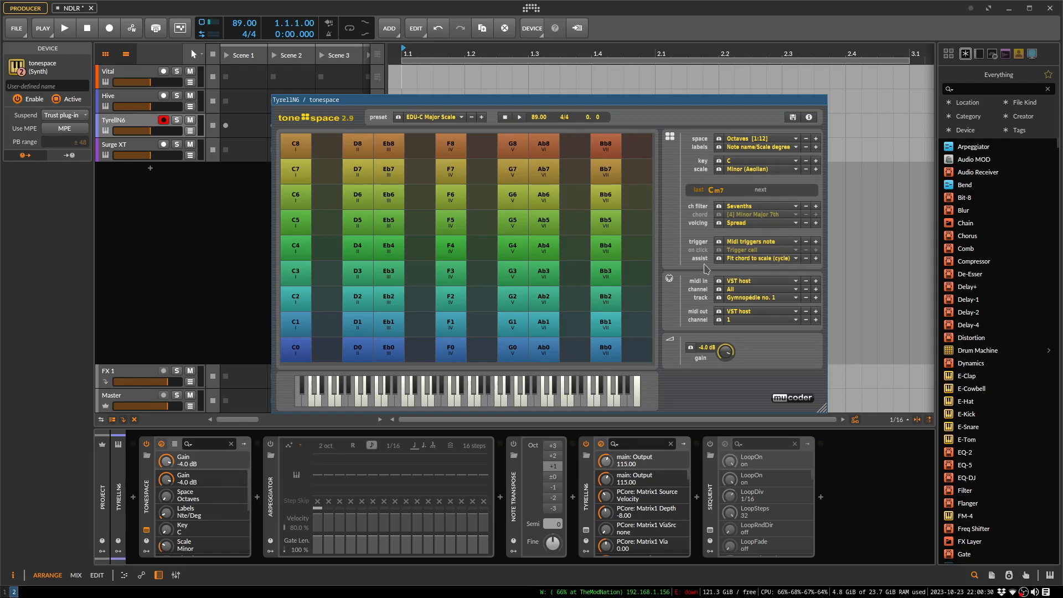
Set the assist mode of TyrellN6's tonespace to Fit chord to scale (best), audition the chords, and close its window.
click(773, 260)
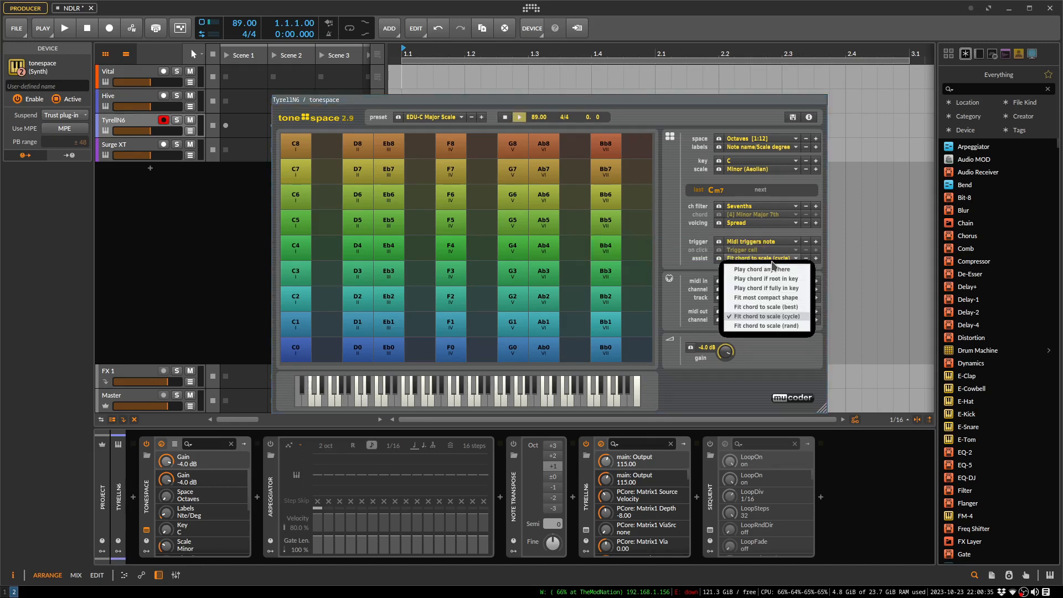
click(778, 308)
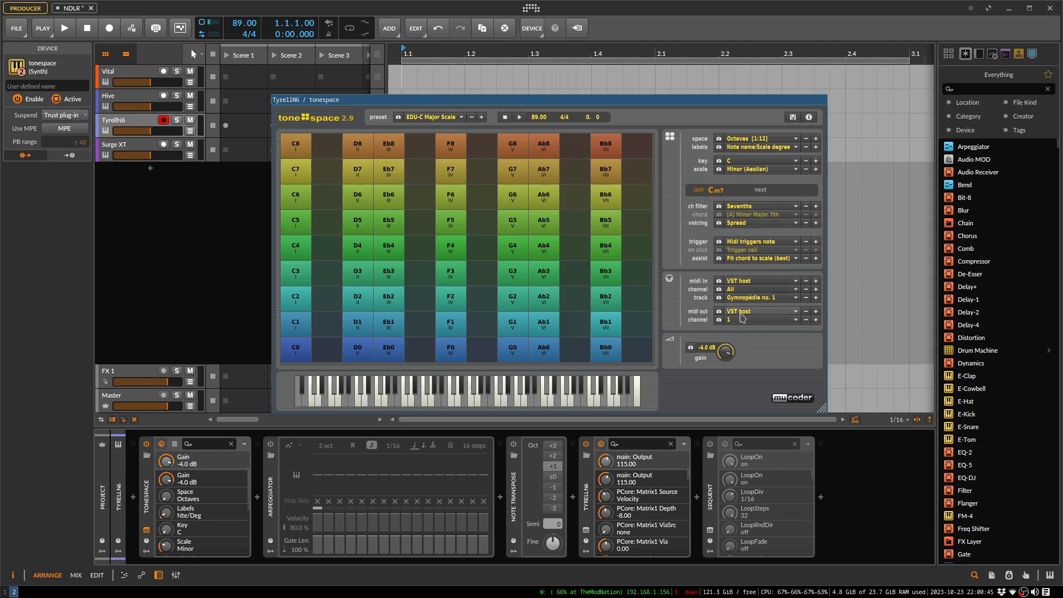
click(860, 501)
key(super+shift+q)
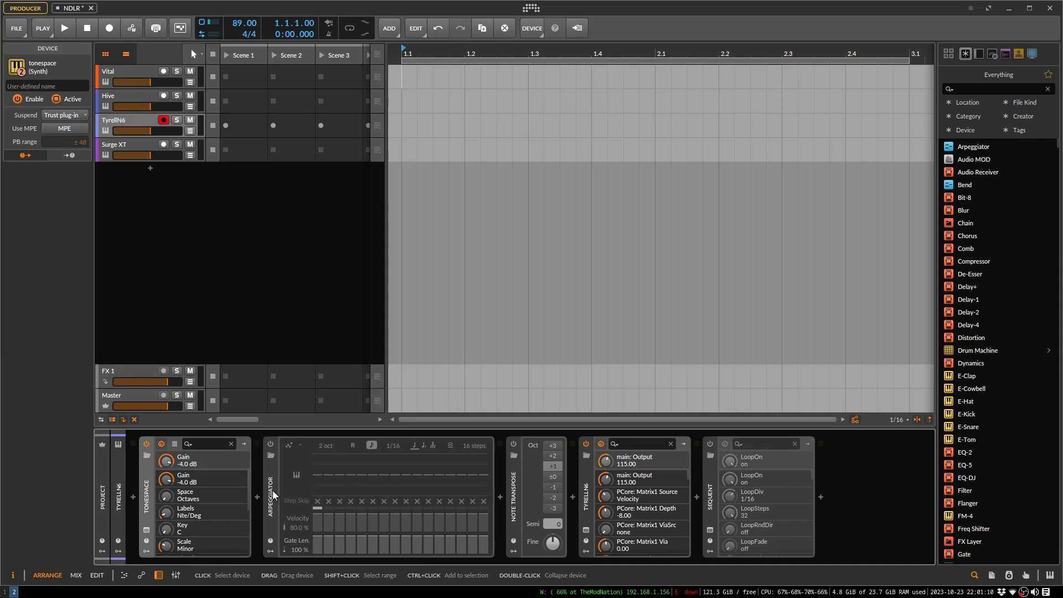
Turn on the Arpeggiator for the TyrellN6 track and choose the Low&Up note pattern.
click(270, 445)
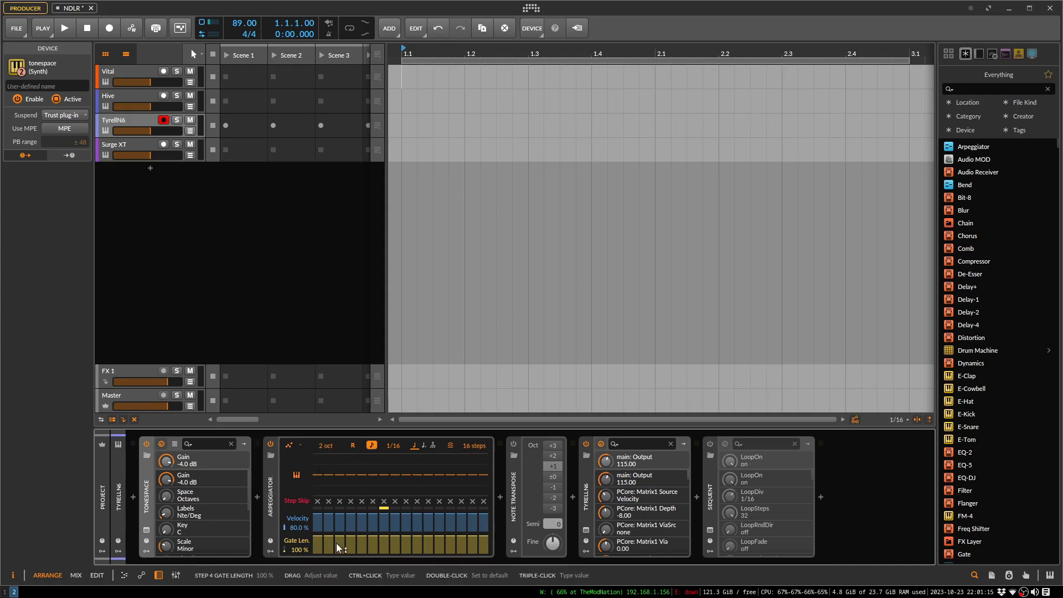
click(301, 446)
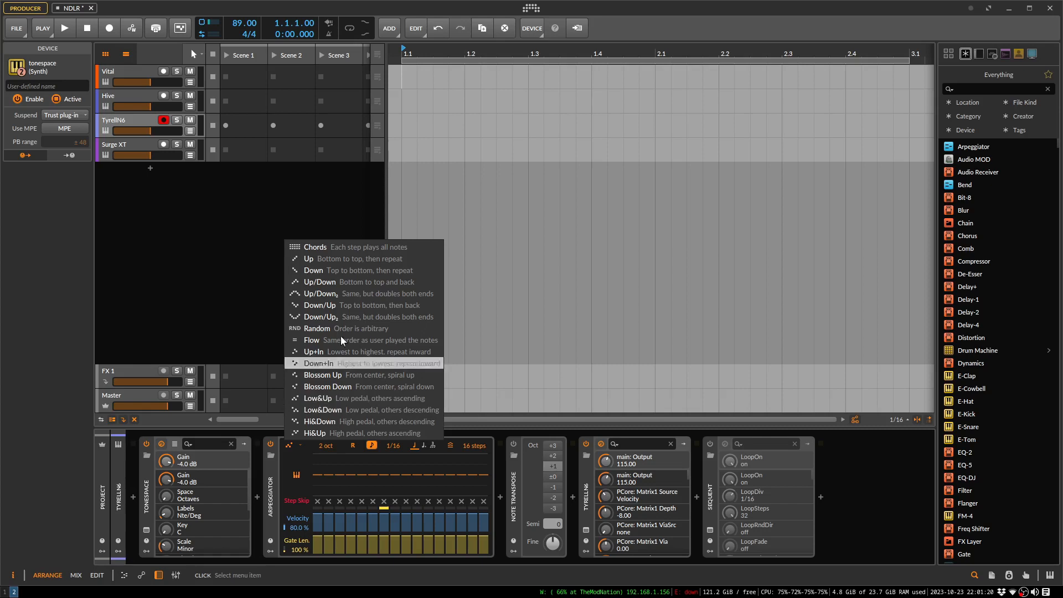
click(351, 402)
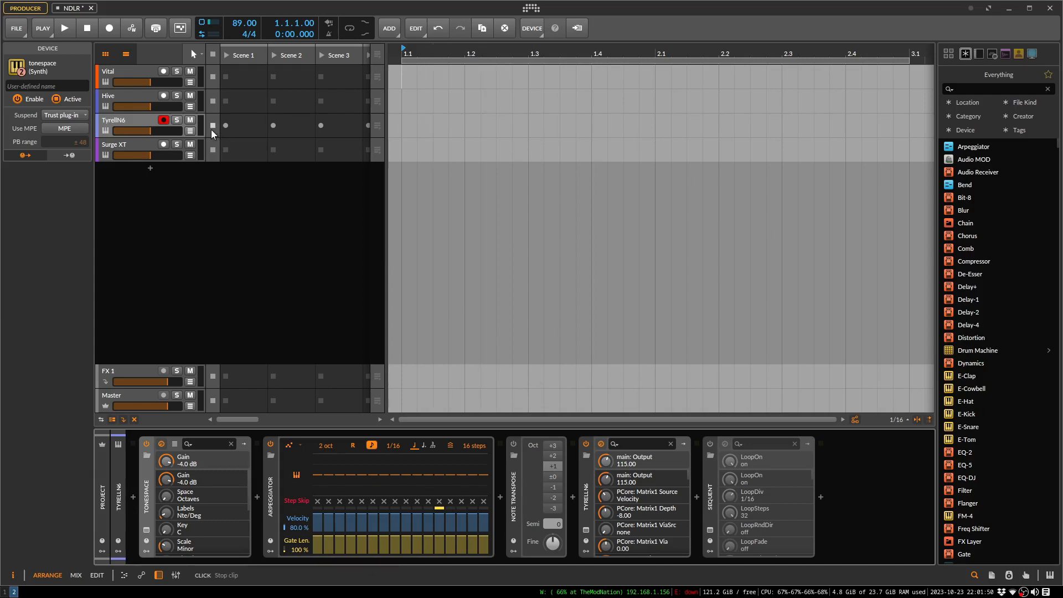
Record-arm the Hive and Vital tracks alongside TyrellN6 and turn on TyrellN6's Note Transpose.
click(163, 95)
click(163, 71)
click(514, 444)
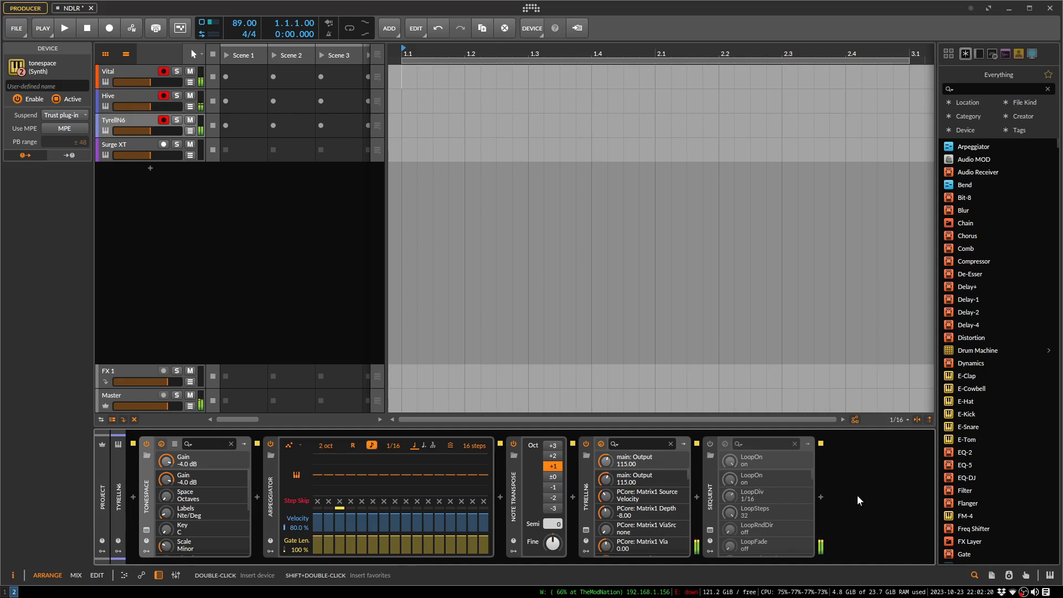
Open Sequent's window on the TyrellN6 track, turn the effect on to audition its Random Pan preset, and close the window.
click(710, 532)
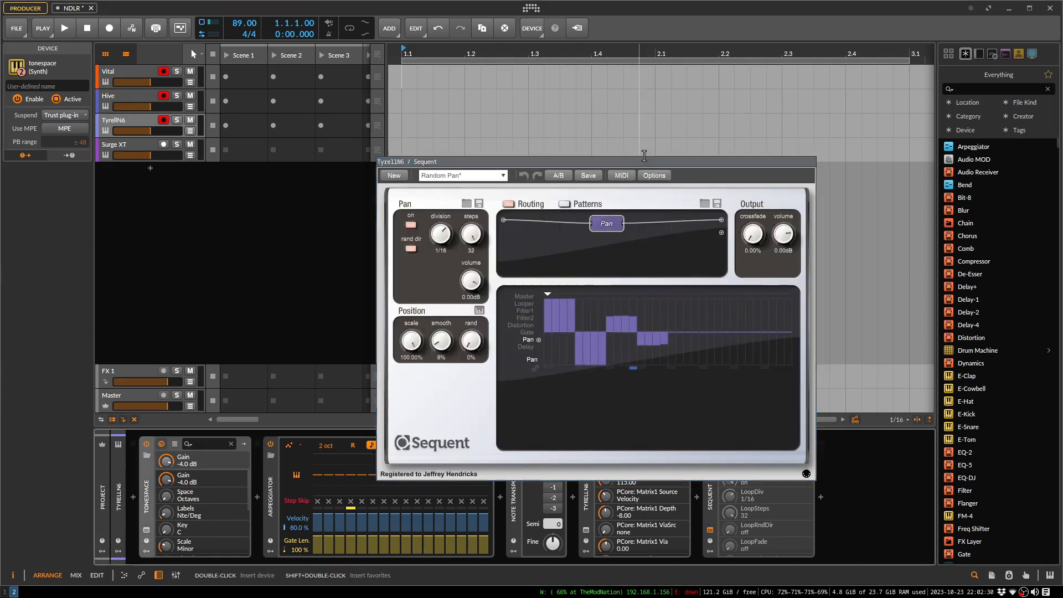
drag(644, 161, 585, 155)
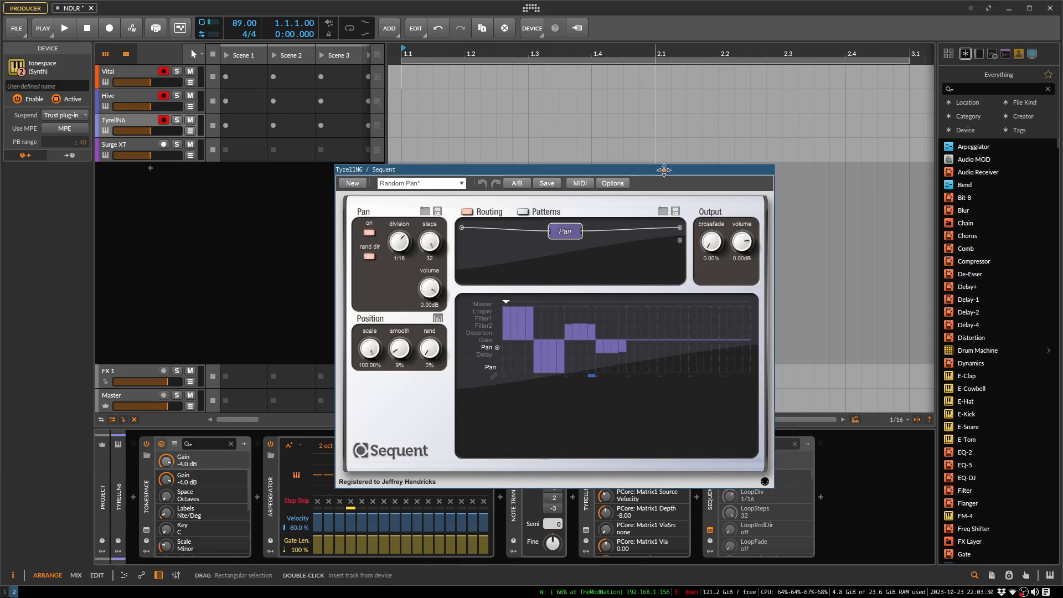
drag(663, 170, 680, 98)
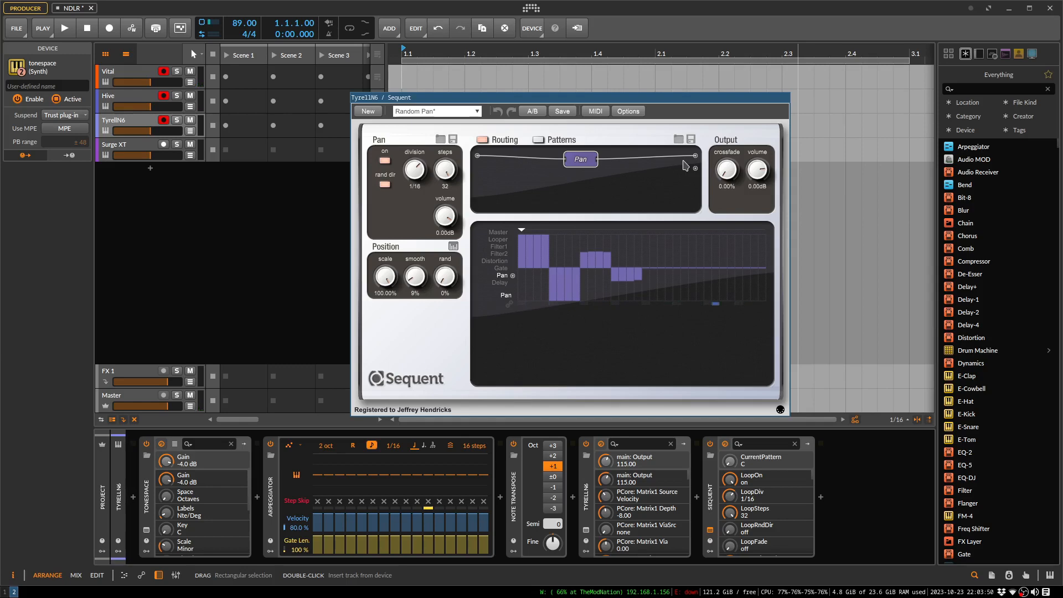
key(alt+F4)
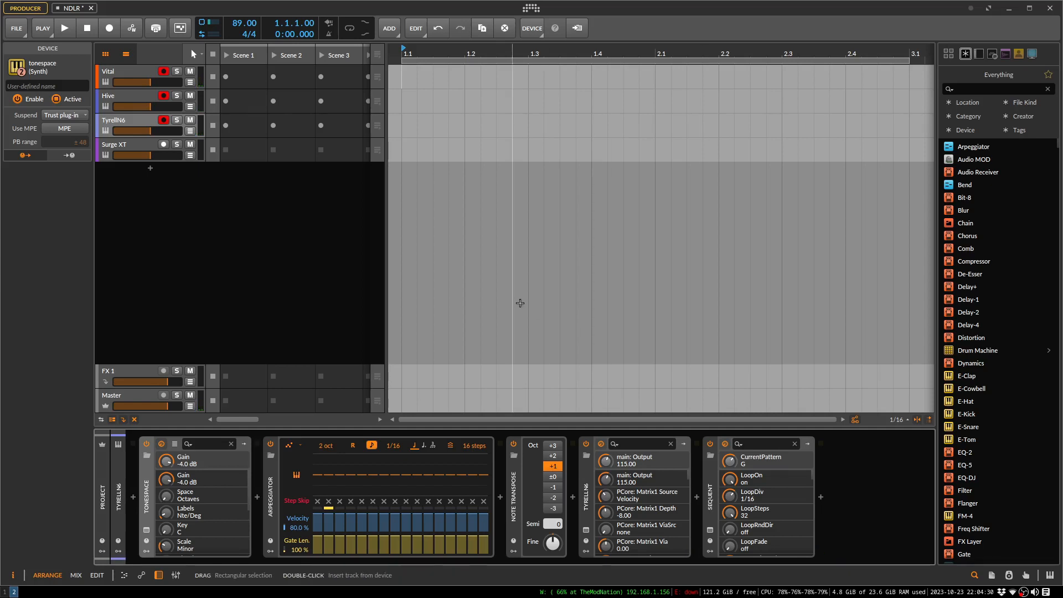
Select the Surge XT track and turn off its tonespace, Arpeggiator, Note Transpose and ChowMatrix devices.
click(141, 141)
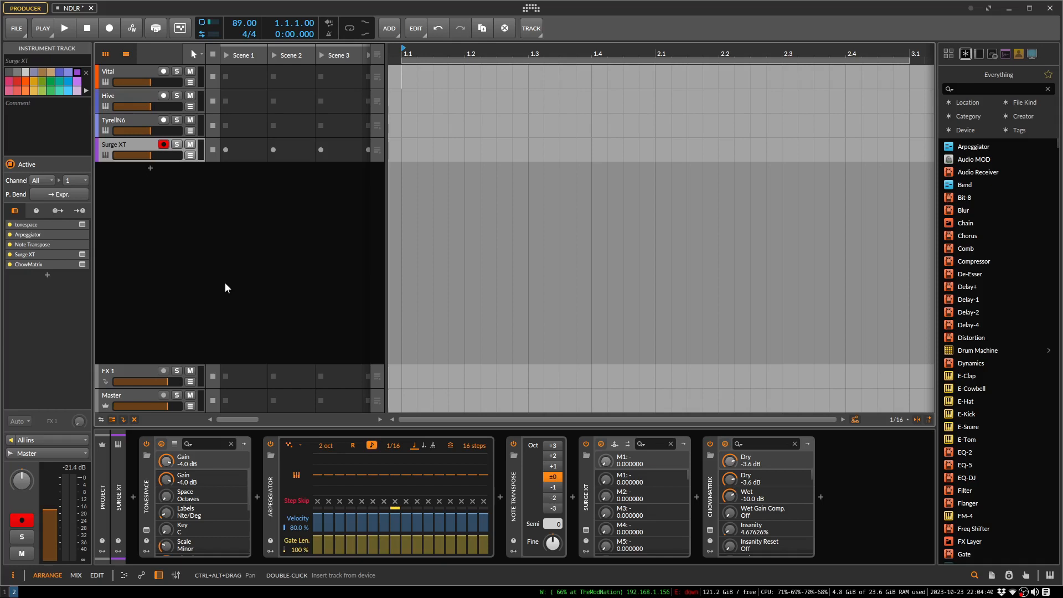
click(146, 443)
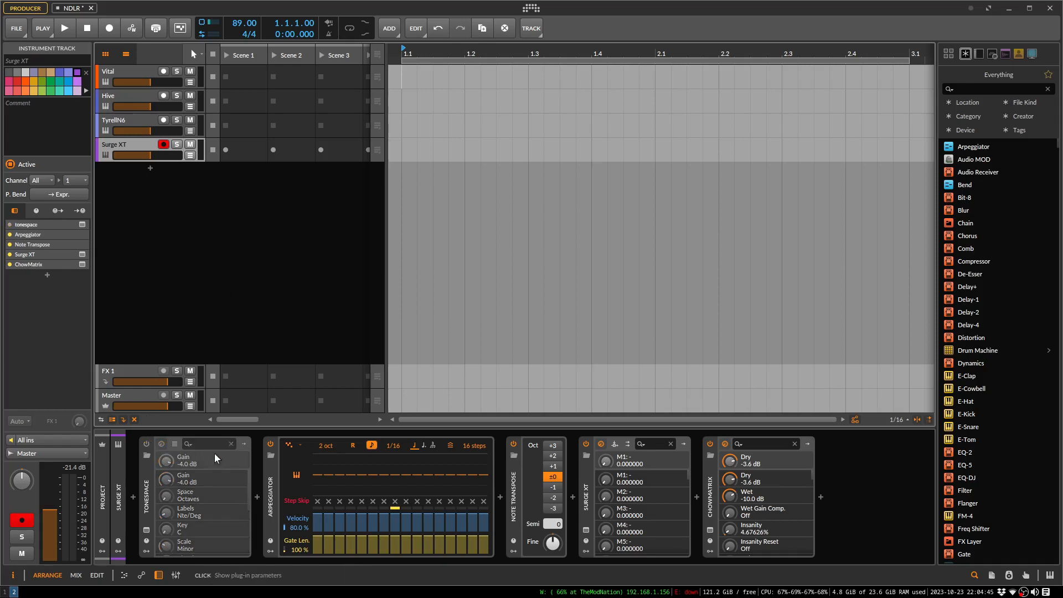
click(270, 444)
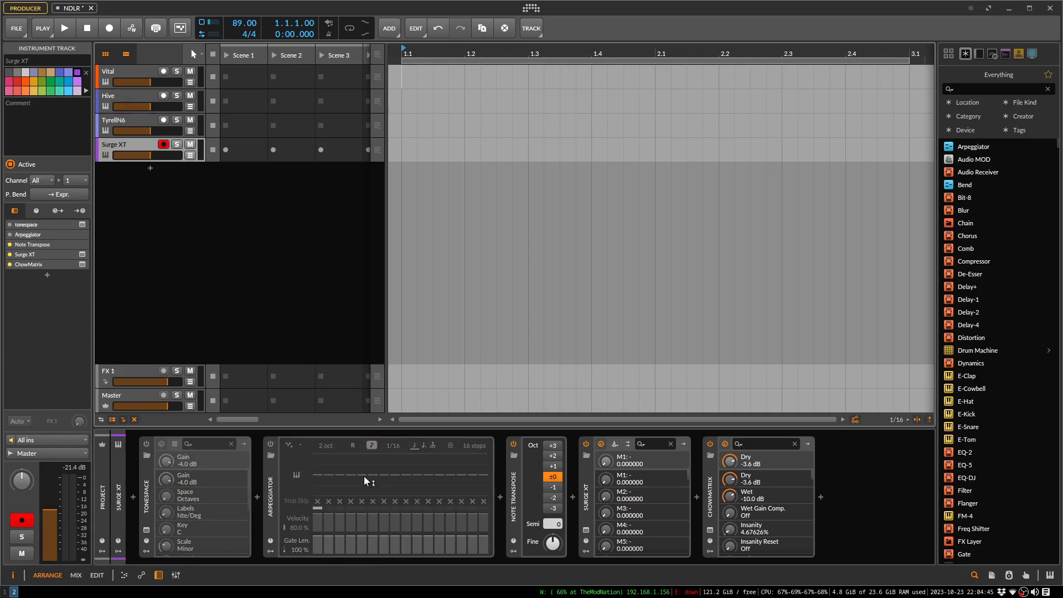
click(513, 444)
click(710, 443)
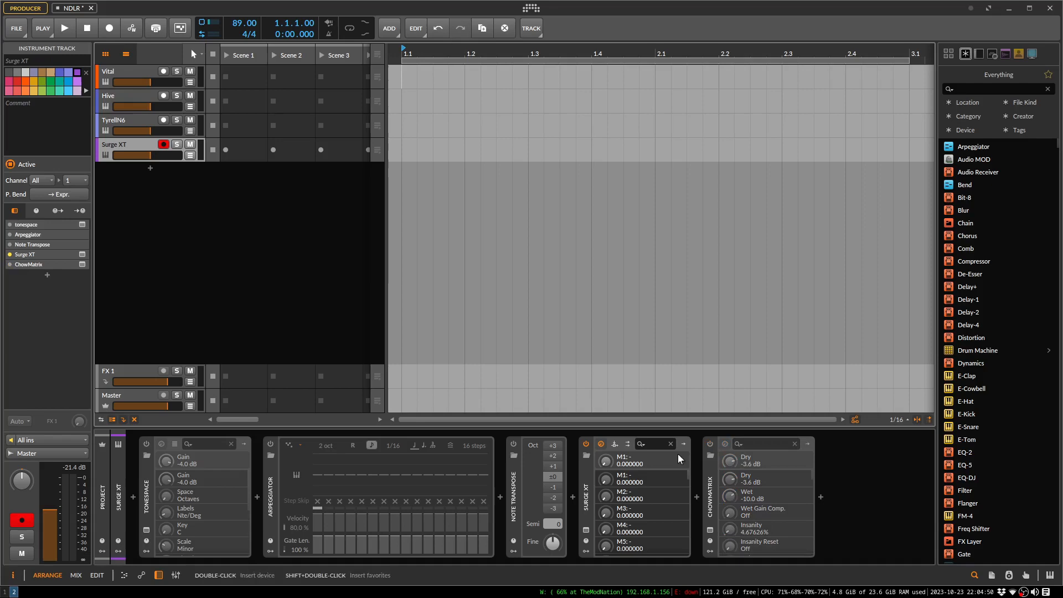
Open Surge XT's window, audition the 80s Gliss patch with single notes and glides, and close the window.
click(586, 530)
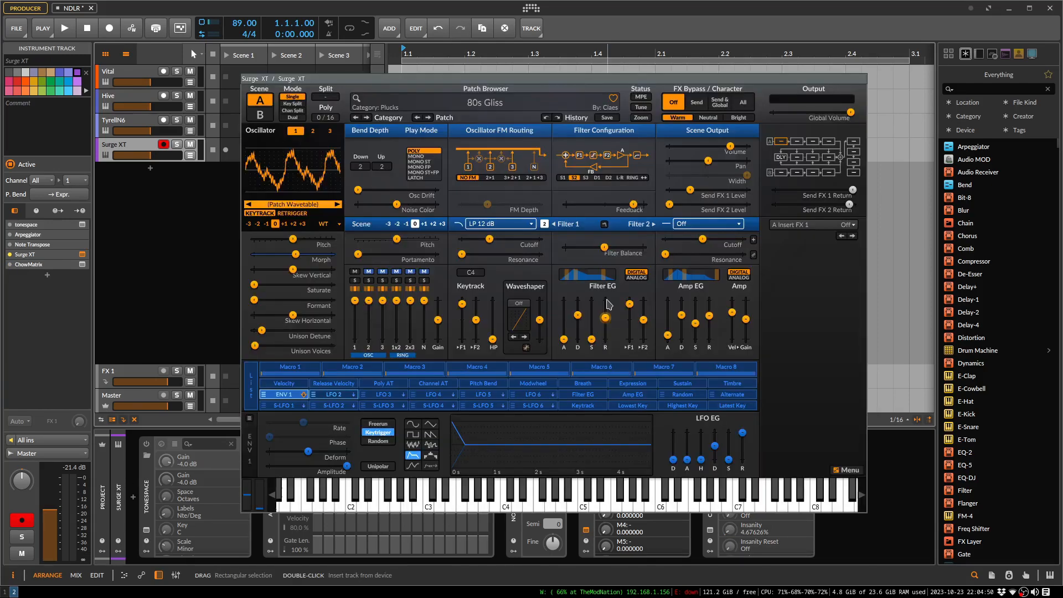
mouse_move(609, 304)
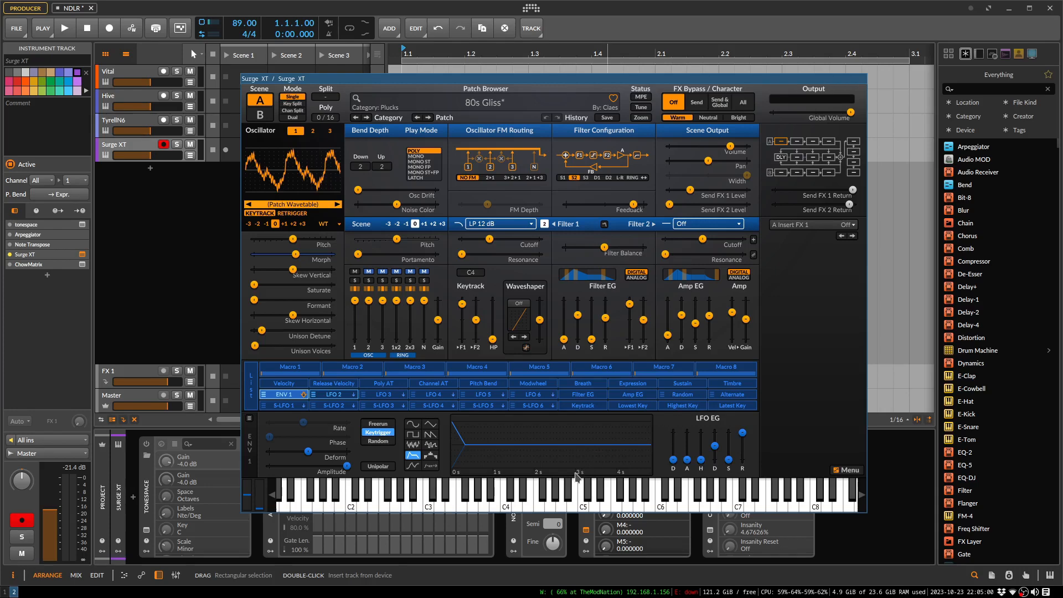
click(541, 497)
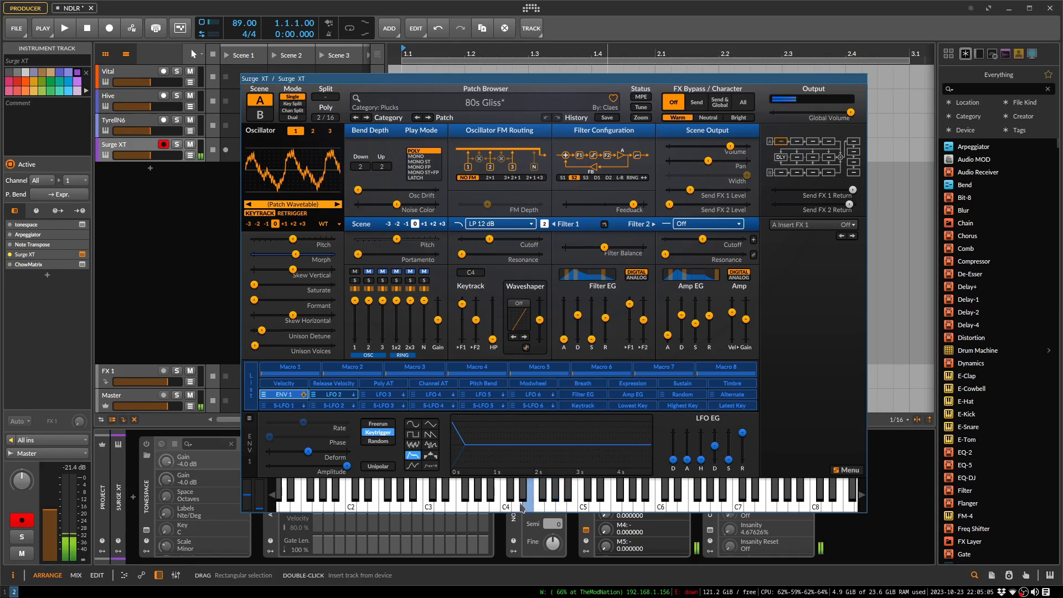
mouse_move(577, 506)
mouse_down()
mouse_move(620, 498)
mouse_move(531, 504)
mouse_up()
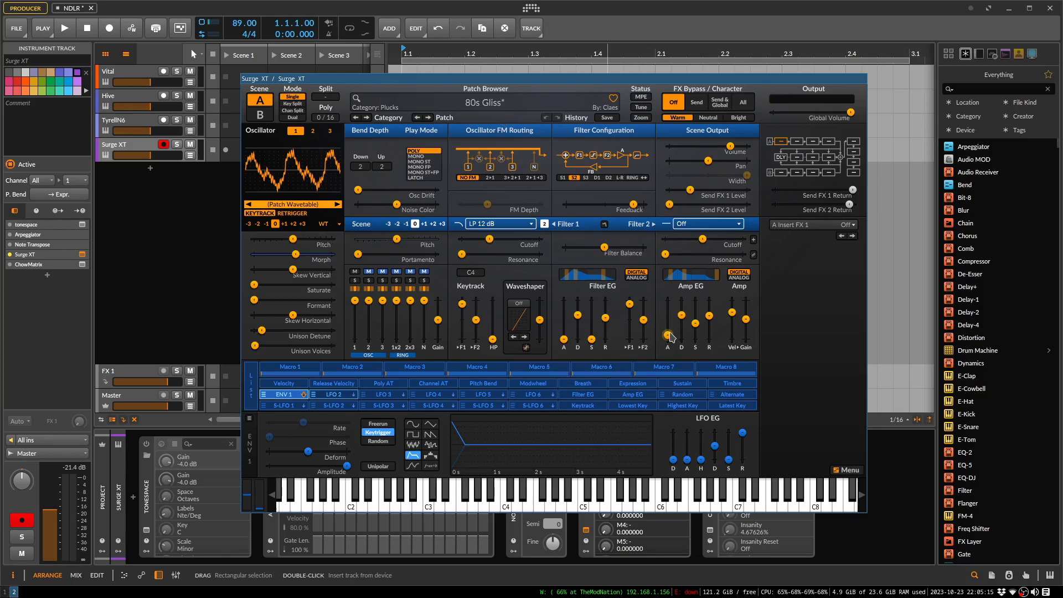
click(582, 508)
drag(583, 508, 472, 508)
click(547, 508)
mouse_move(546, 511)
mouse_down()
mouse_move(506, 508)
mouse_move(585, 501)
mouse_up()
key(super+shift+q)
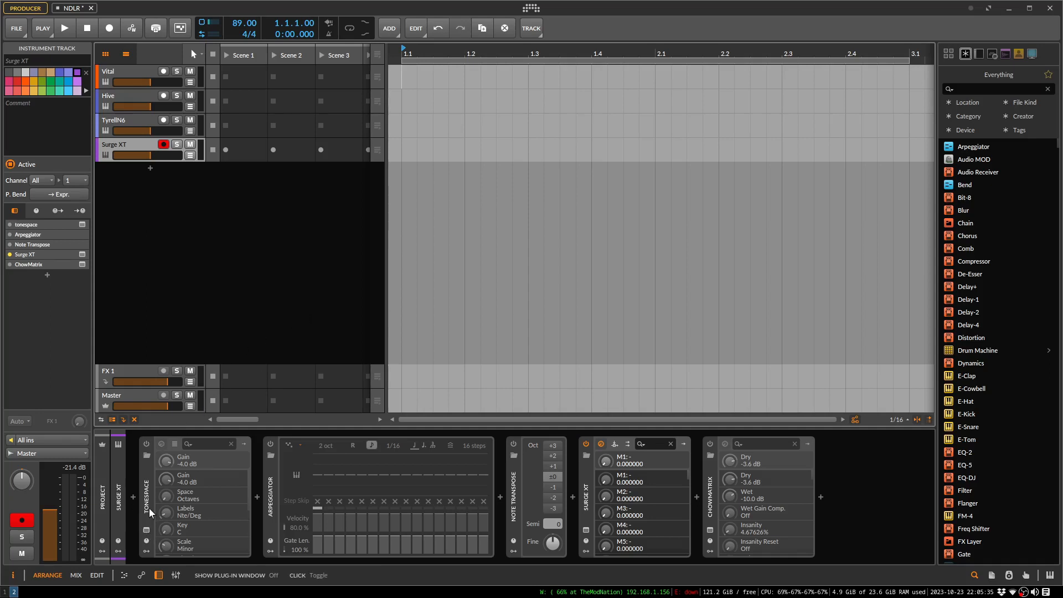
Turn on tonespace for the Surge XT track, set its chord filter to Sevenths, and close its window.
click(146, 444)
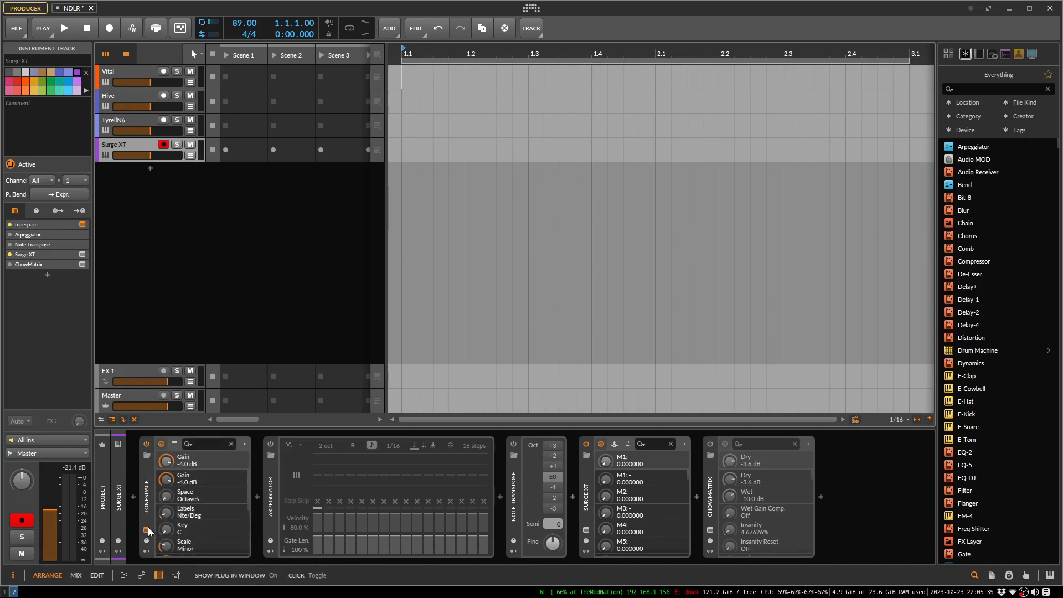
click(147, 531)
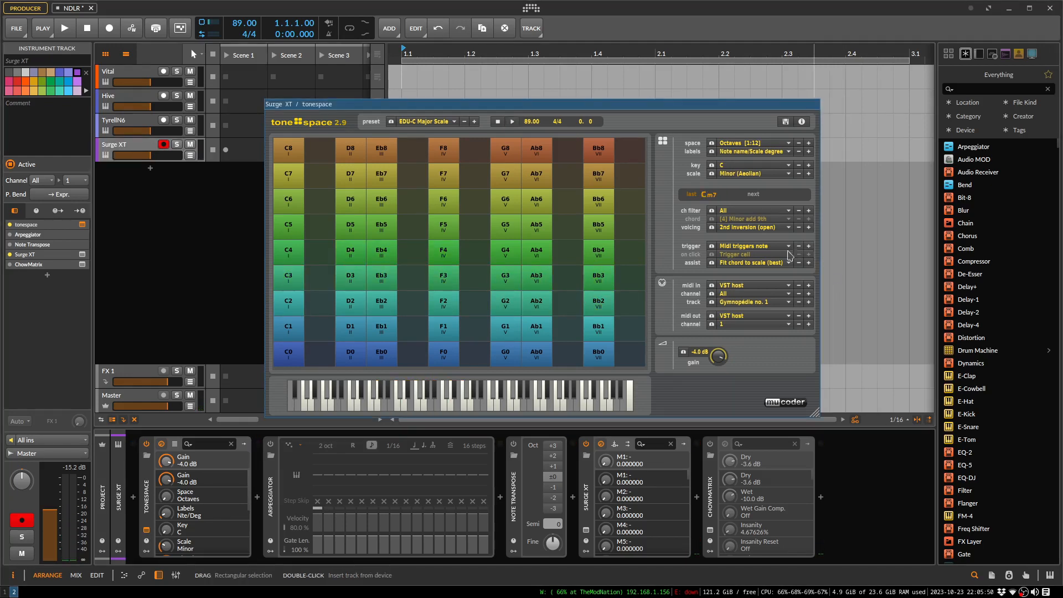
click(758, 212)
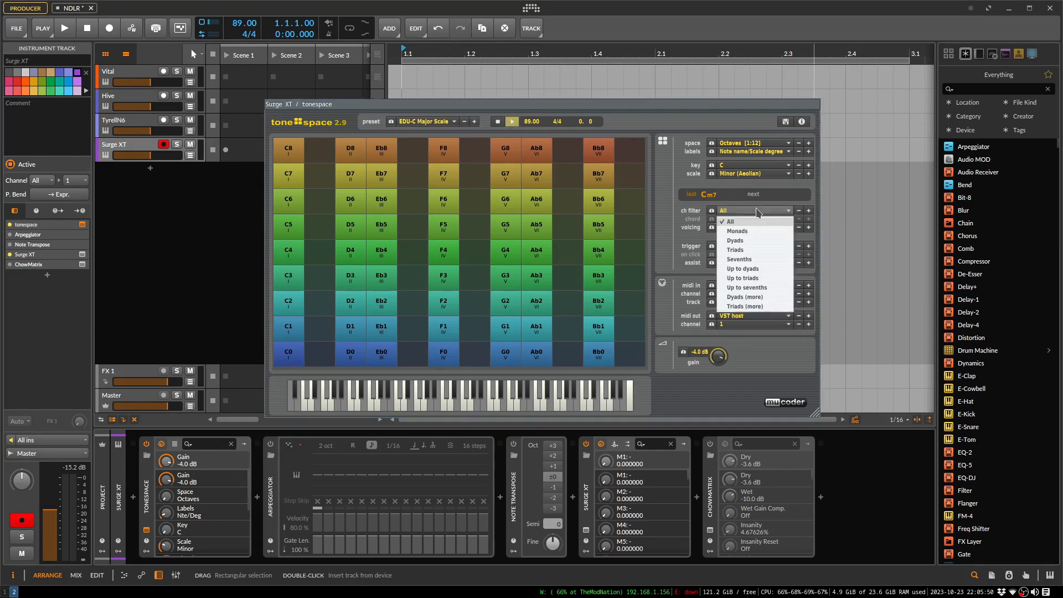
click(755, 254)
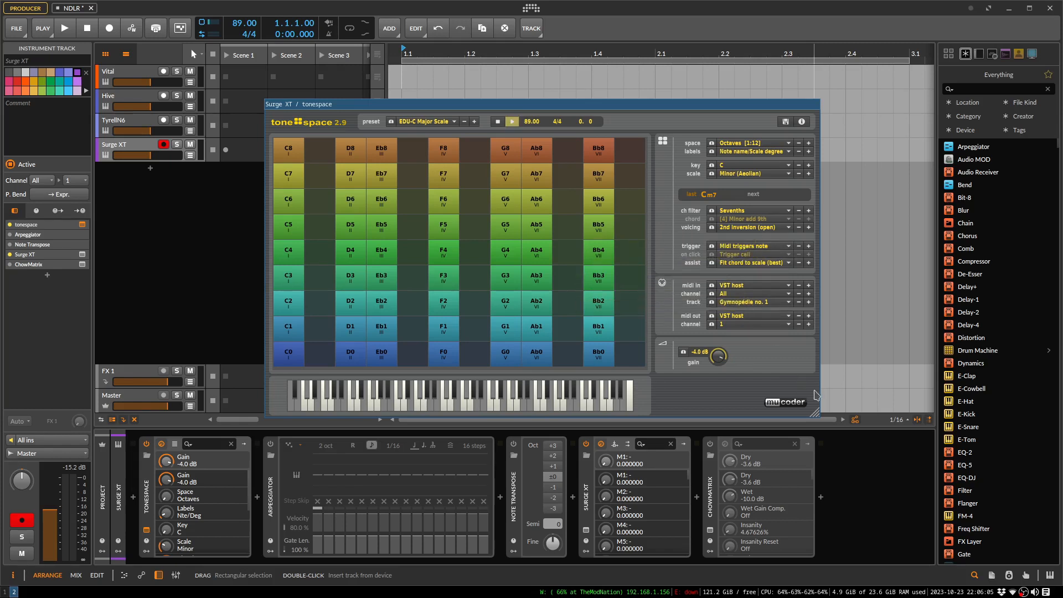
key(super+shift+q)
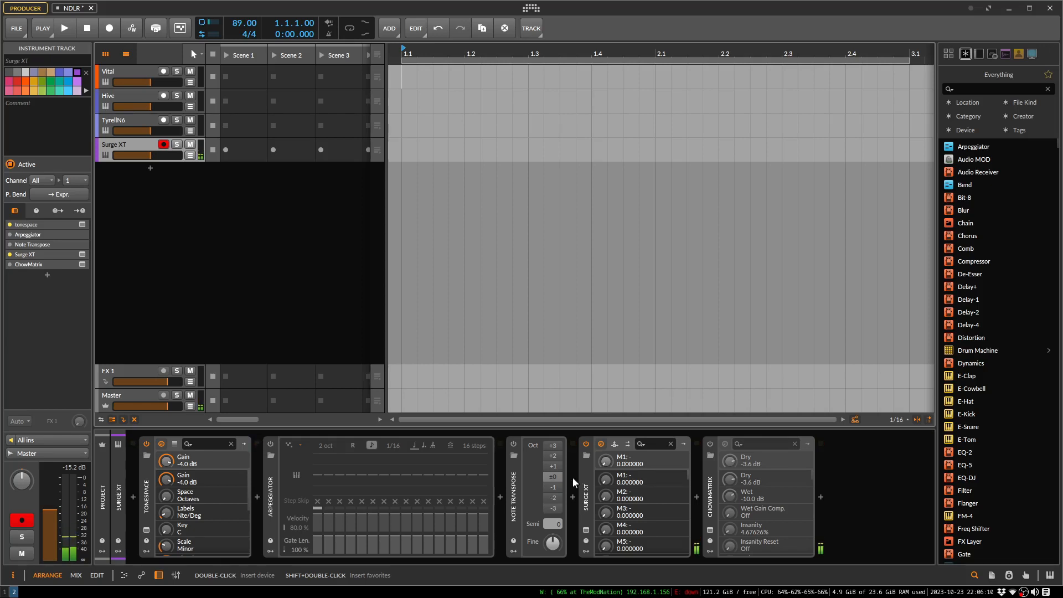
Turn on Surge XT's Arpeggiator with the Hi&Down note pattern and its Note Transpose at +1 octave.
click(271, 444)
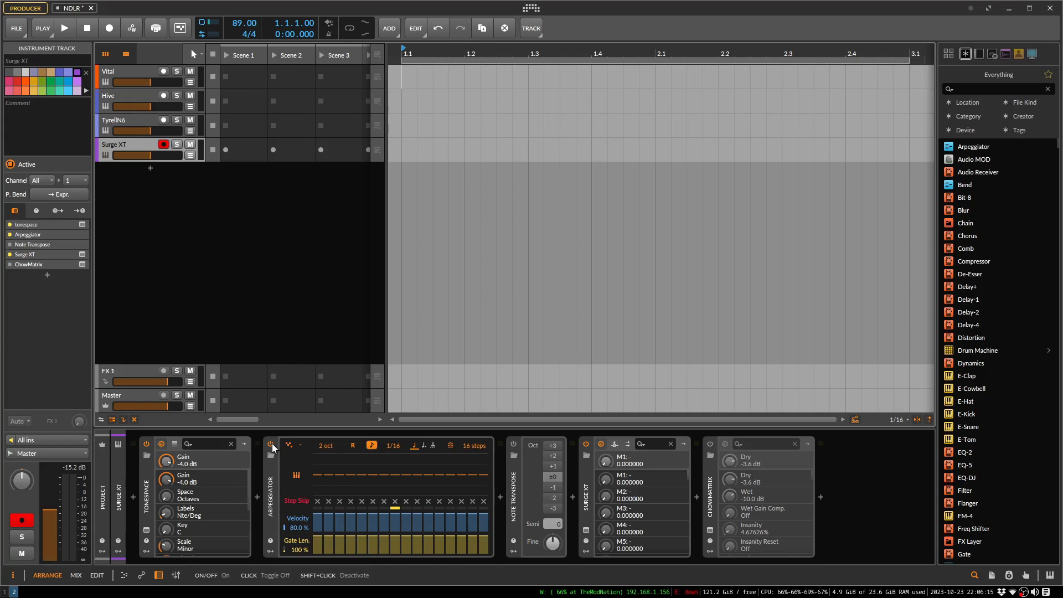
click(302, 444)
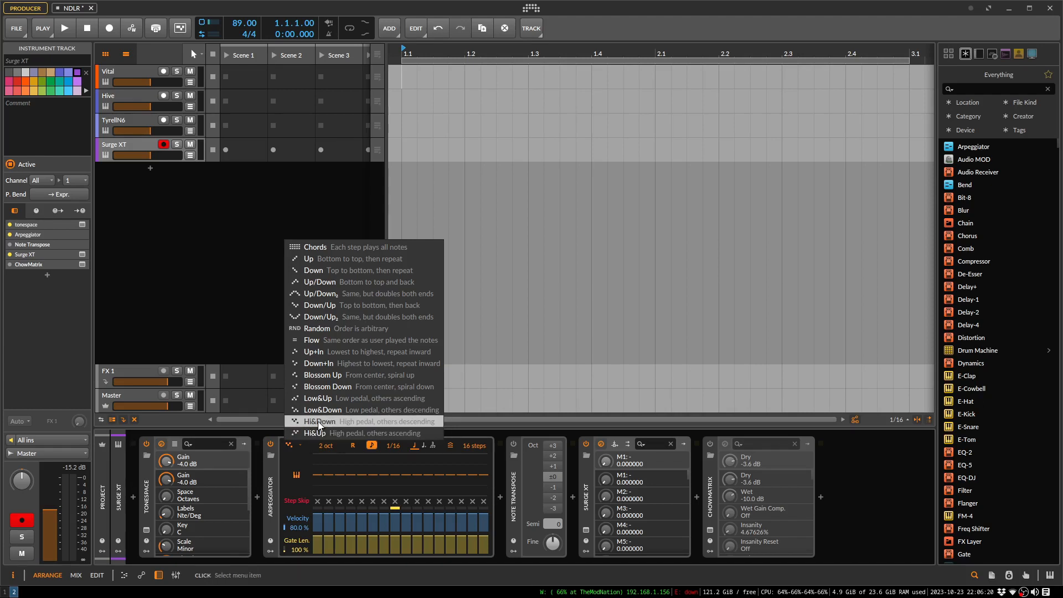
click(363, 420)
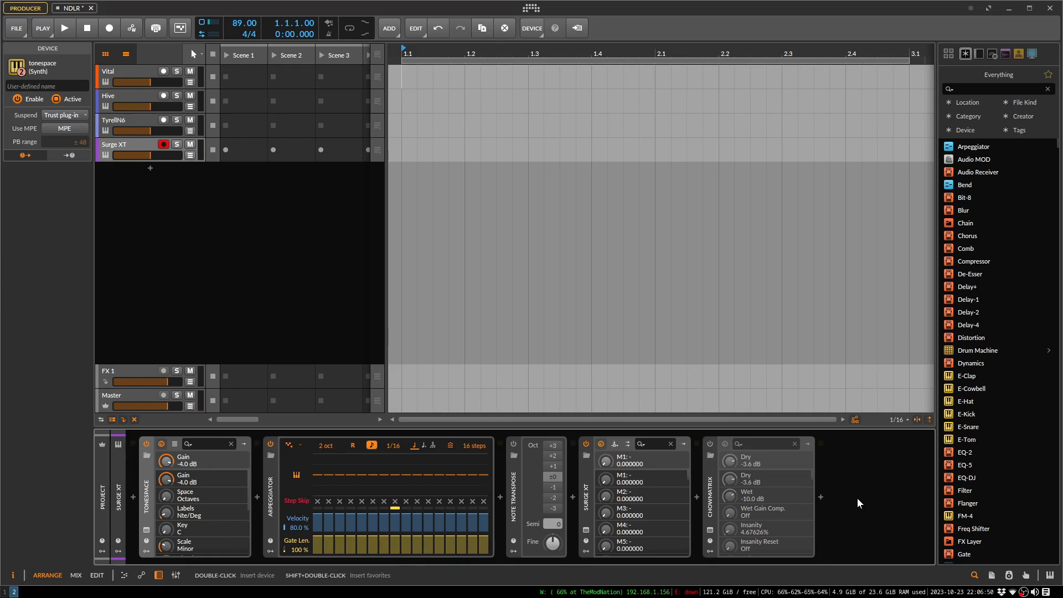
click(514, 443)
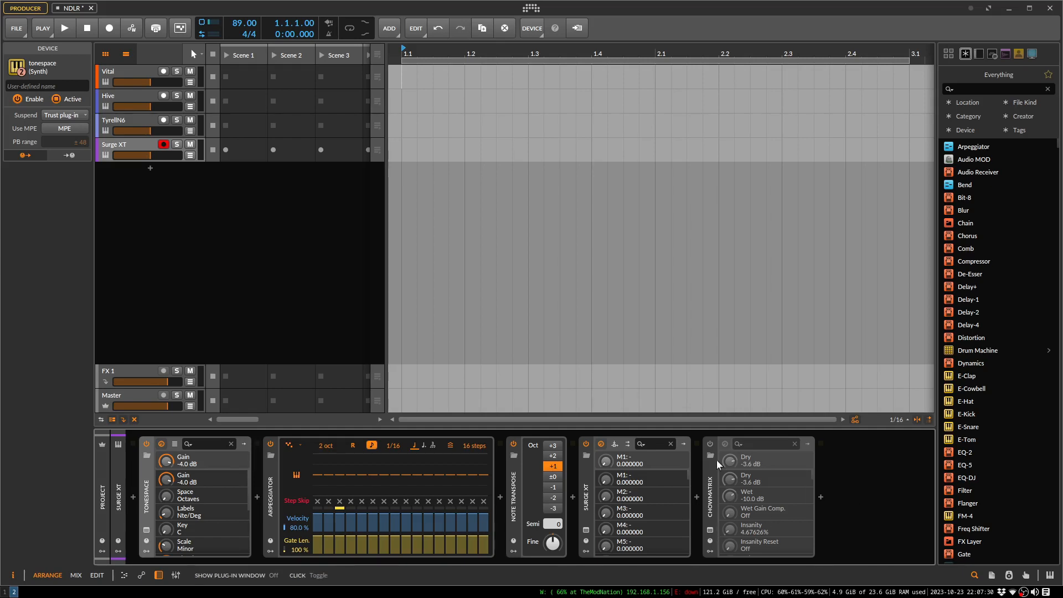
Turn on ChowMatrix for the Surge XT track, open its window, and examine the delay nodes' parameters from Delay to Pan Mod.
click(709, 530)
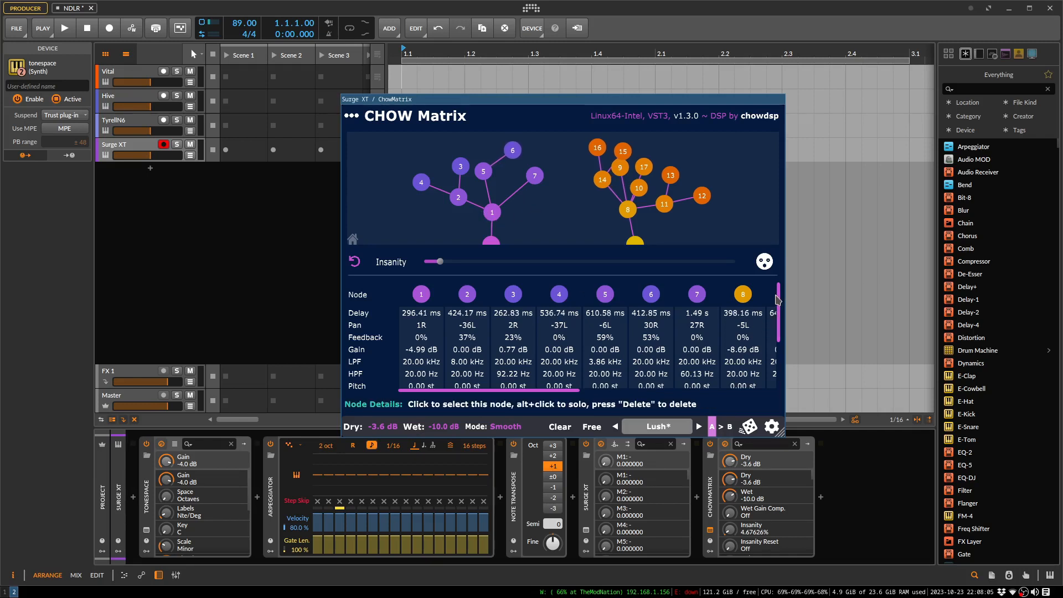
scroll(782, 310, down, 1)
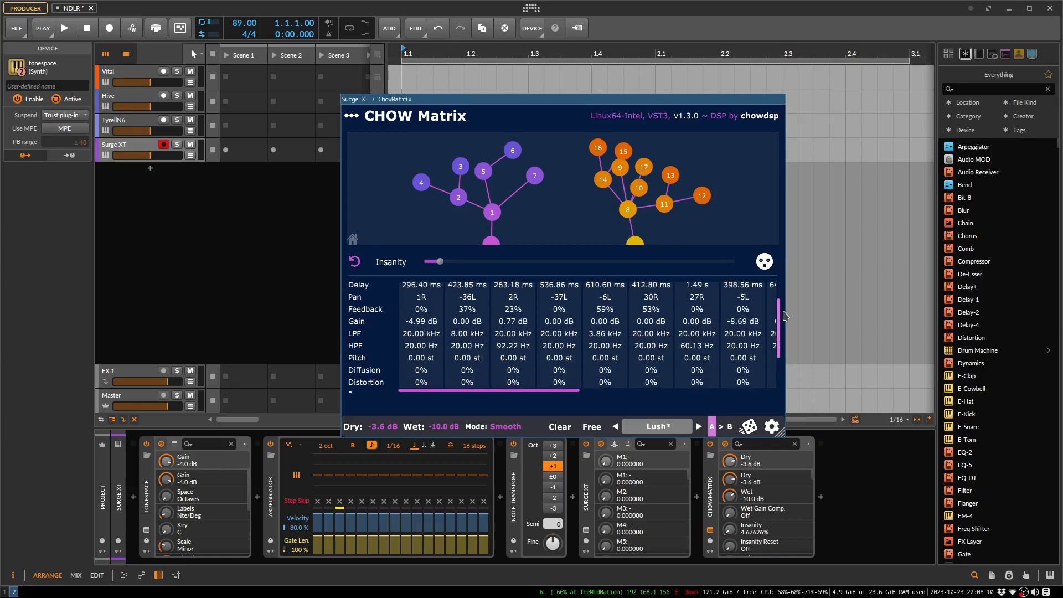
scroll(783, 315, down, 1)
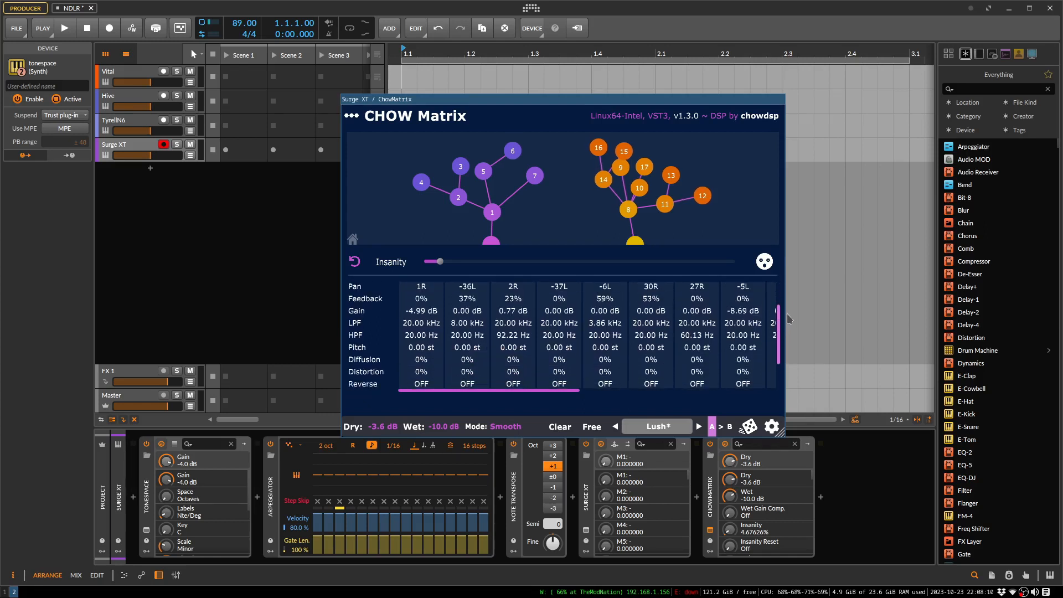
scroll(792, 322, up, 1)
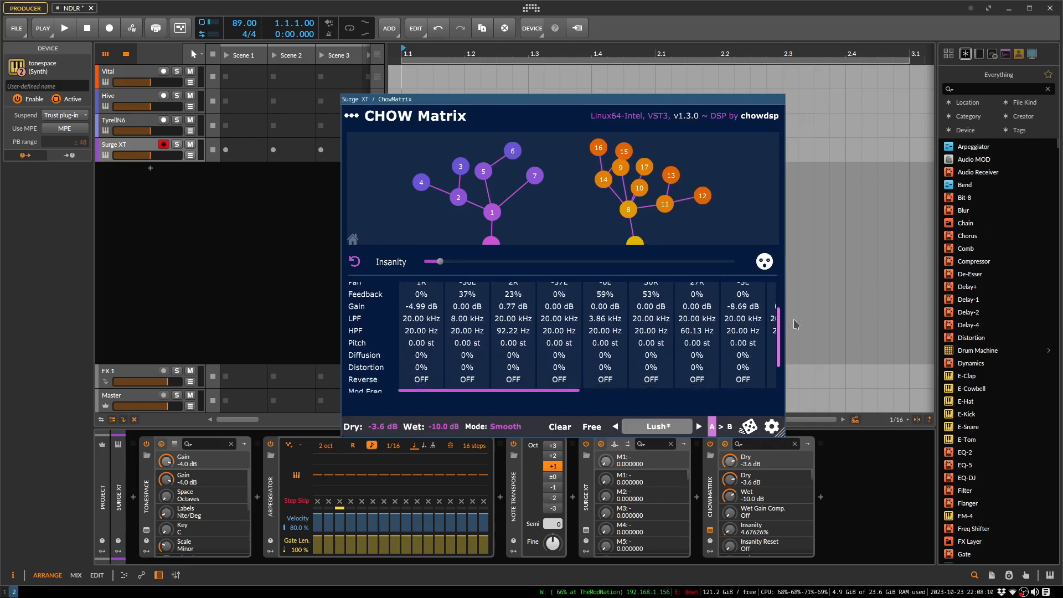
scroll(796, 331, down, 1)
scroll(799, 341, down, 1)
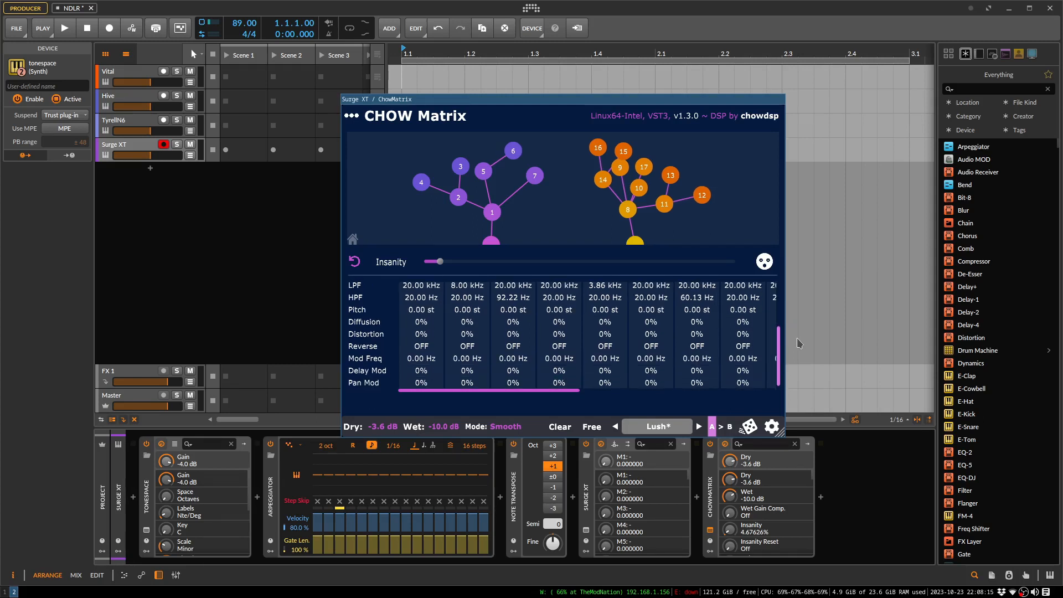
scroll(796, 341, down, 1)
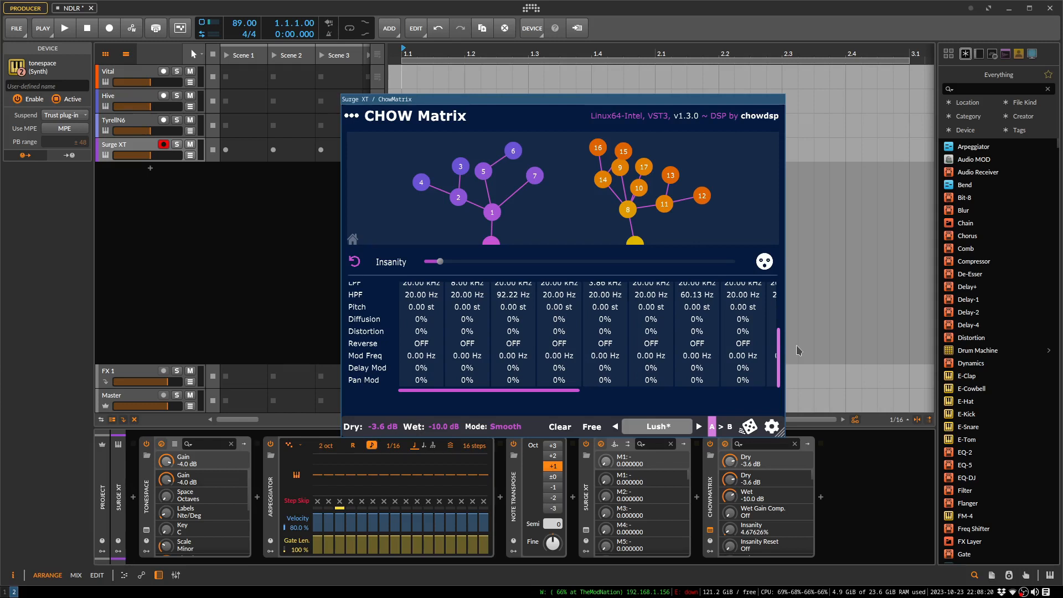
scroll(796, 333, up, 5)
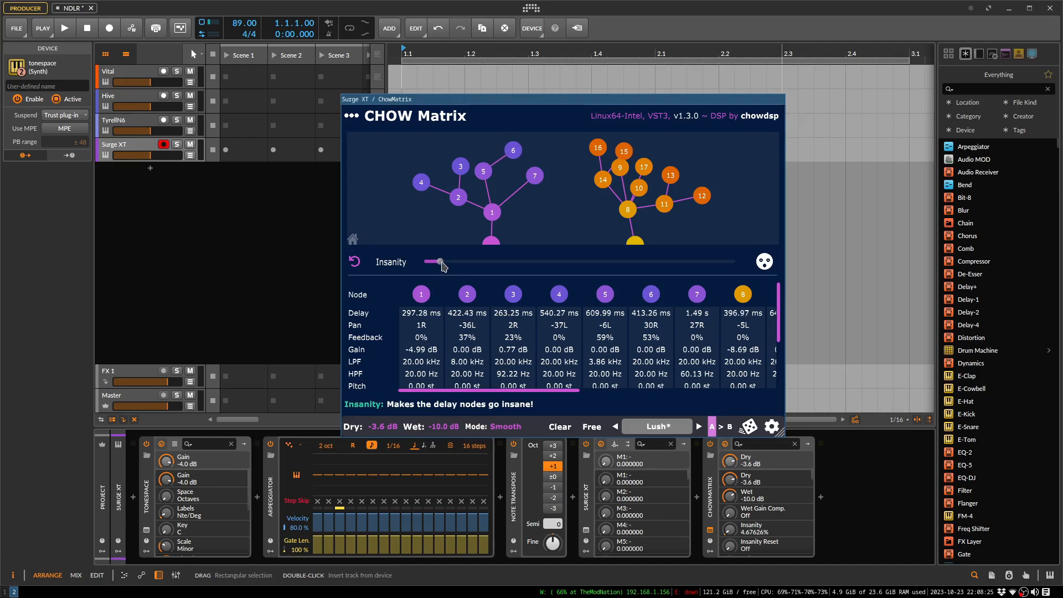
Try ChowMatrix's Insanity at about 55%, lower it to about 5.4%, reset the delay nodes, and close the window.
drag(441, 267, 600, 269)
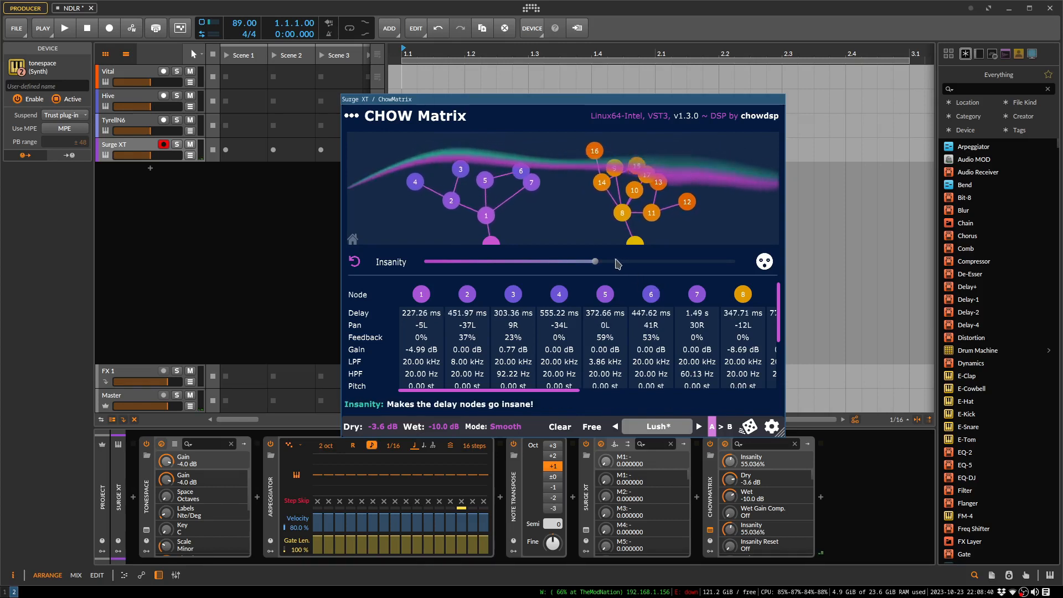
drag(596, 266, 444, 271)
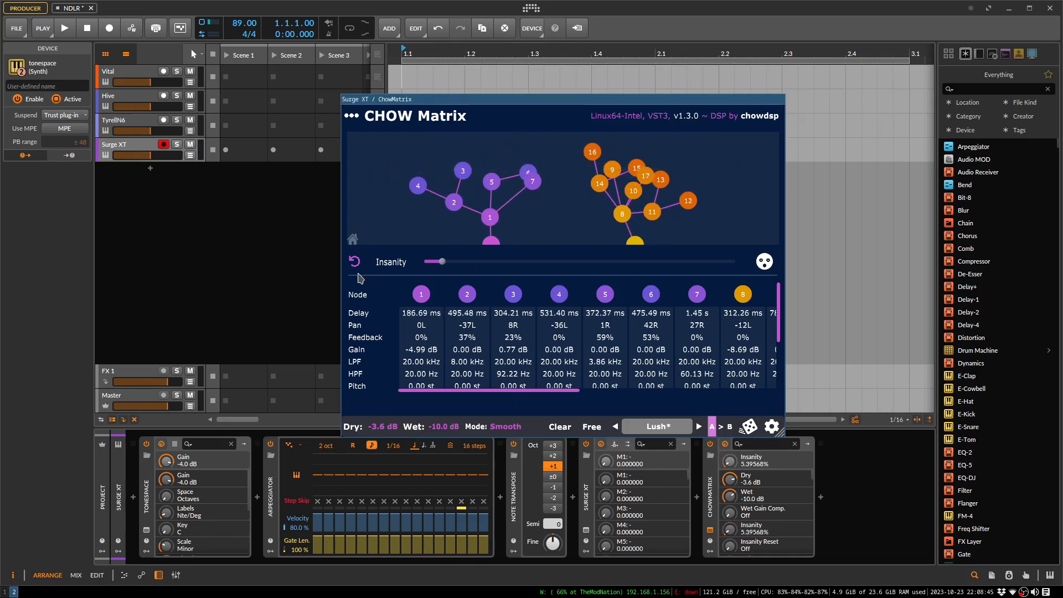
click(355, 262)
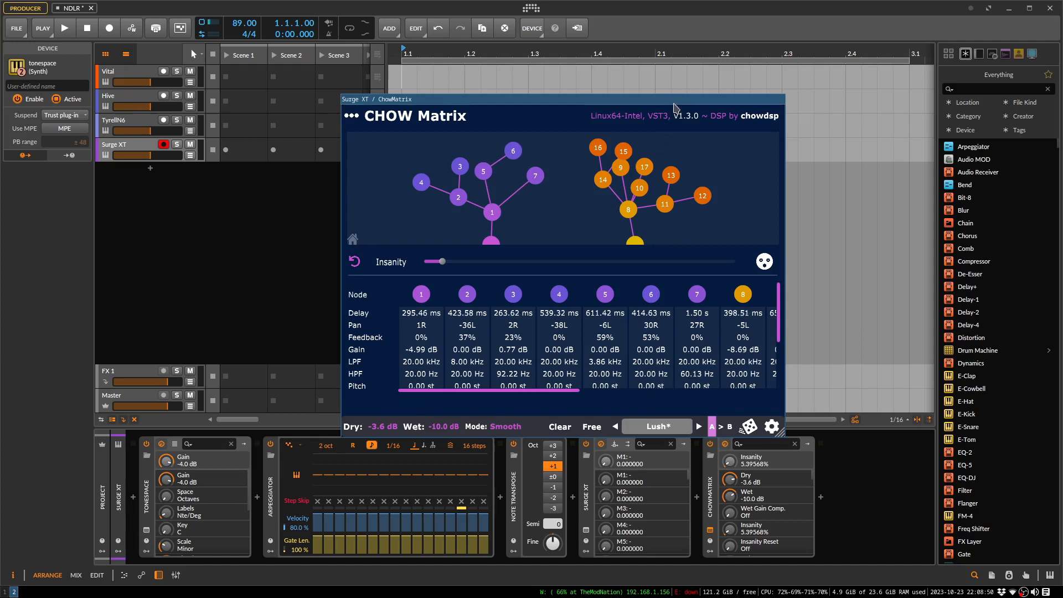
drag(781, 307, 786, 388)
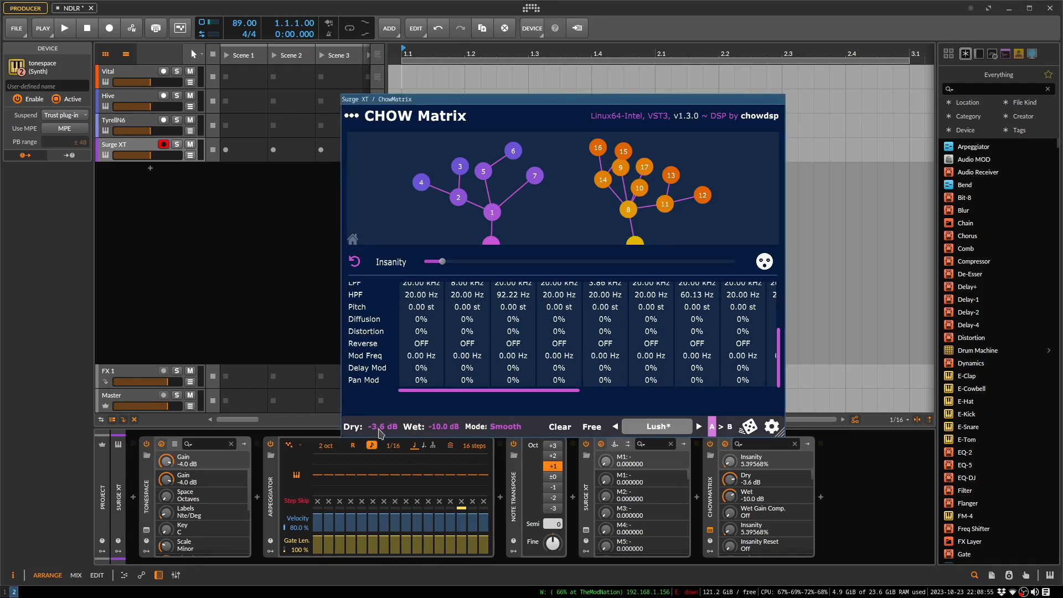
key(super+shift+q)
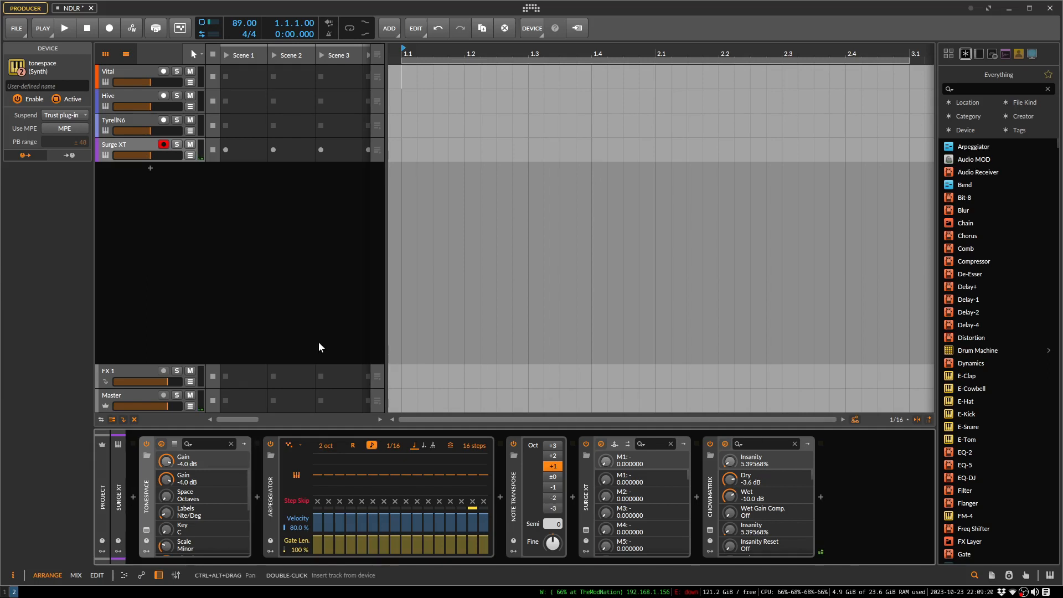
Record-arm the TyrellN6, Hive and Vital tracks alongside Surge XT to audition all four layers together.
click(165, 120)
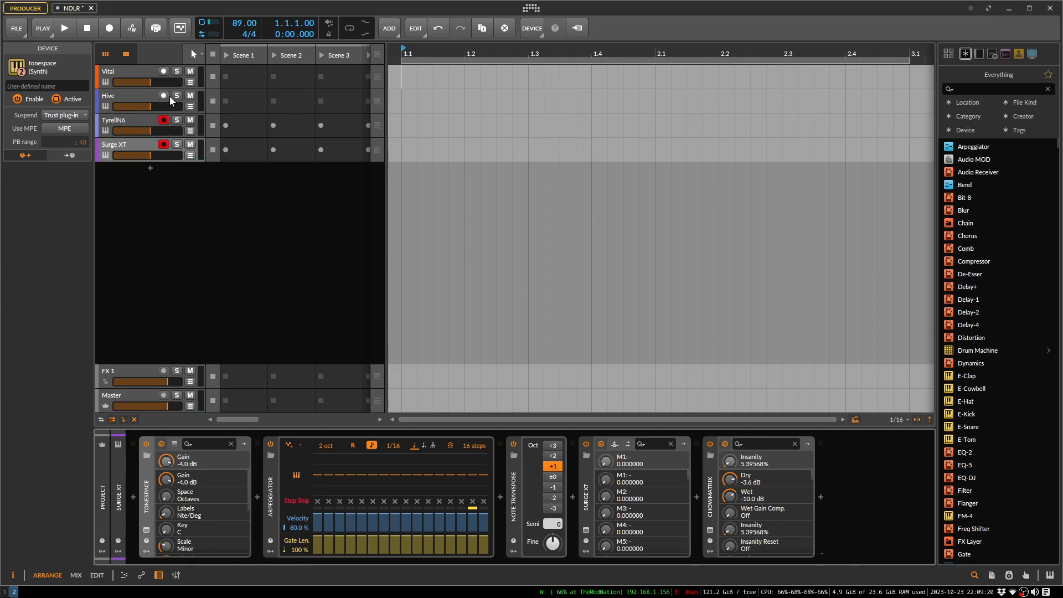
click(164, 95)
click(164, 71)
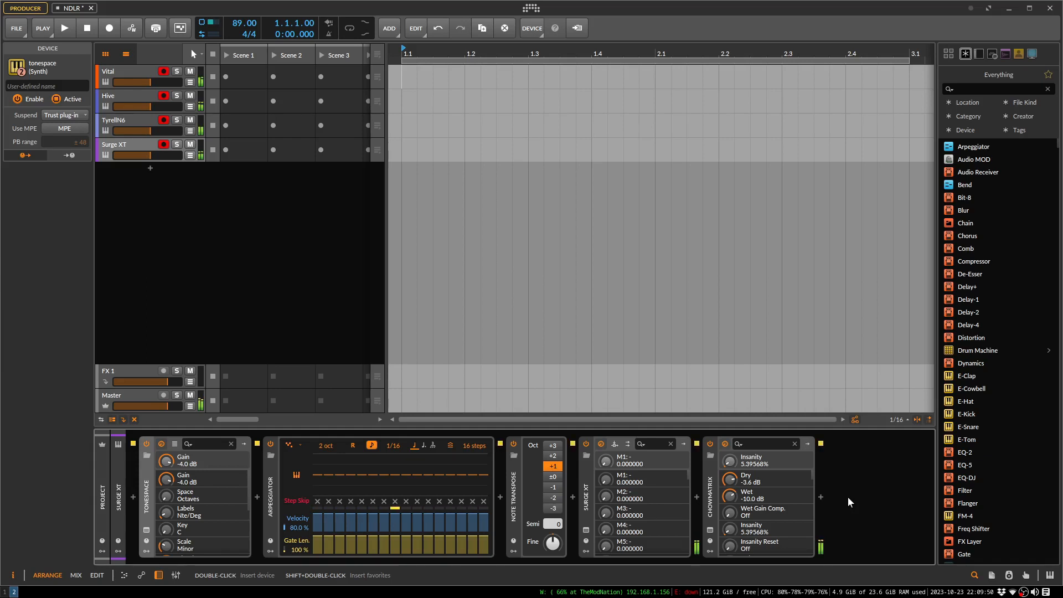
Show the onscreen keyboard and play C2 and the note between G and A through the armed tracks.
click(1050, 576)
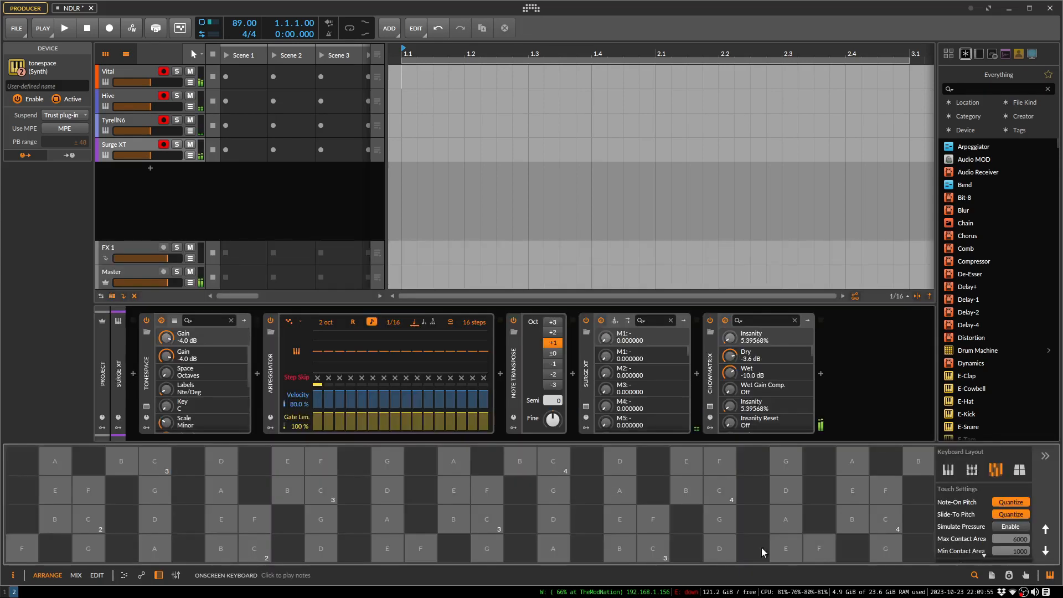
click(255, 549)
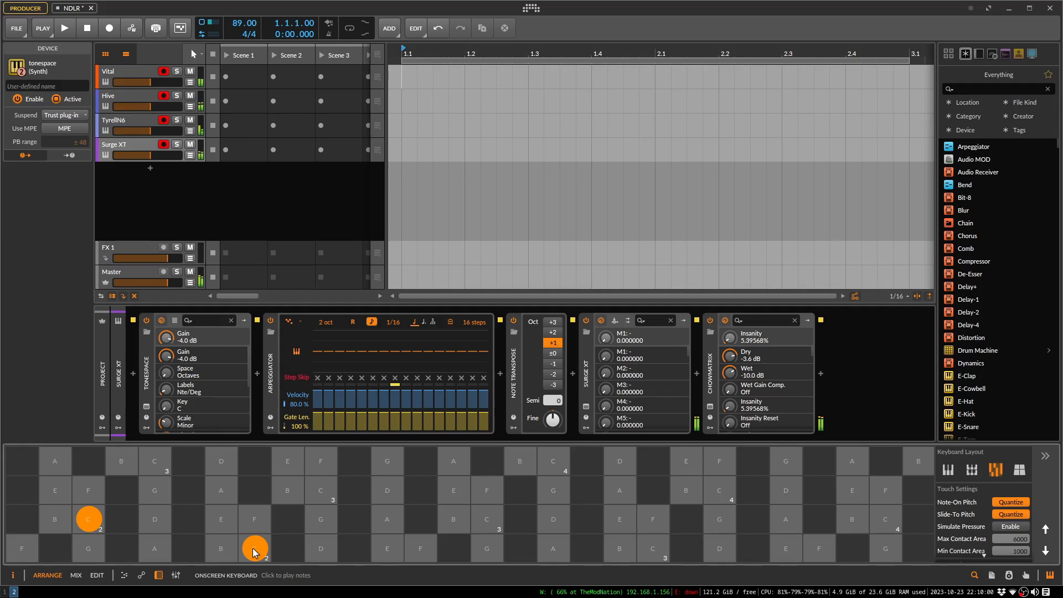
click(124, 549)
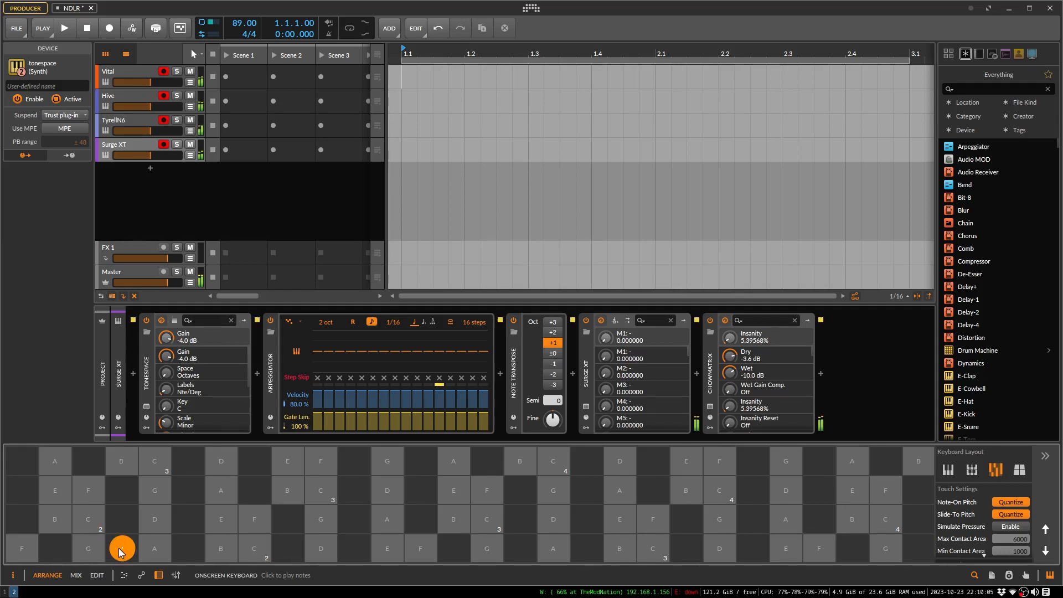
Play the low F and G, shift the onscreen keyboard down an octave, play C1, and hide the keyboard.
click(26, 547)
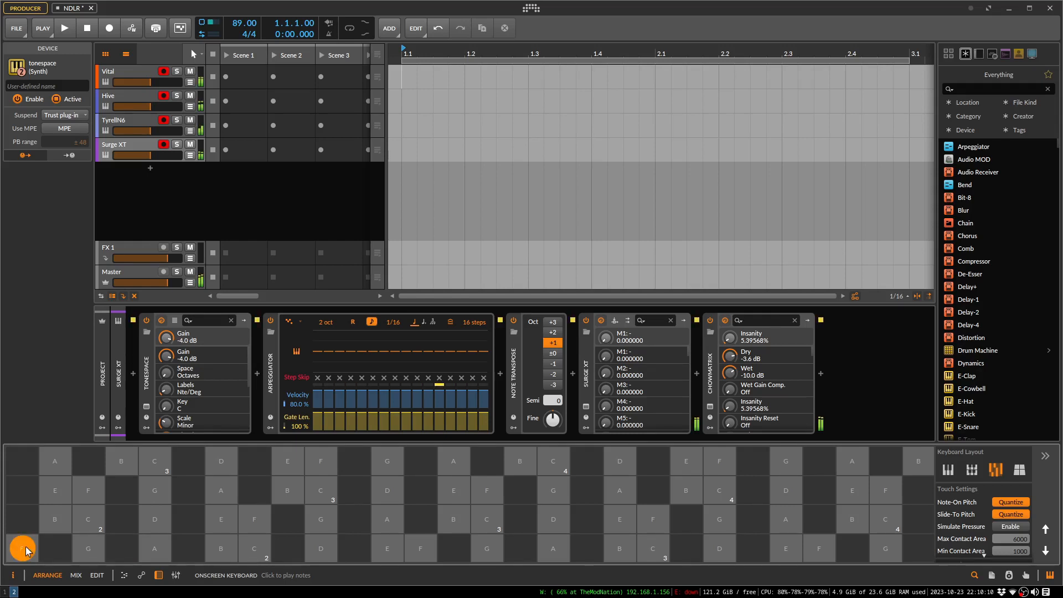
click(88, 552)
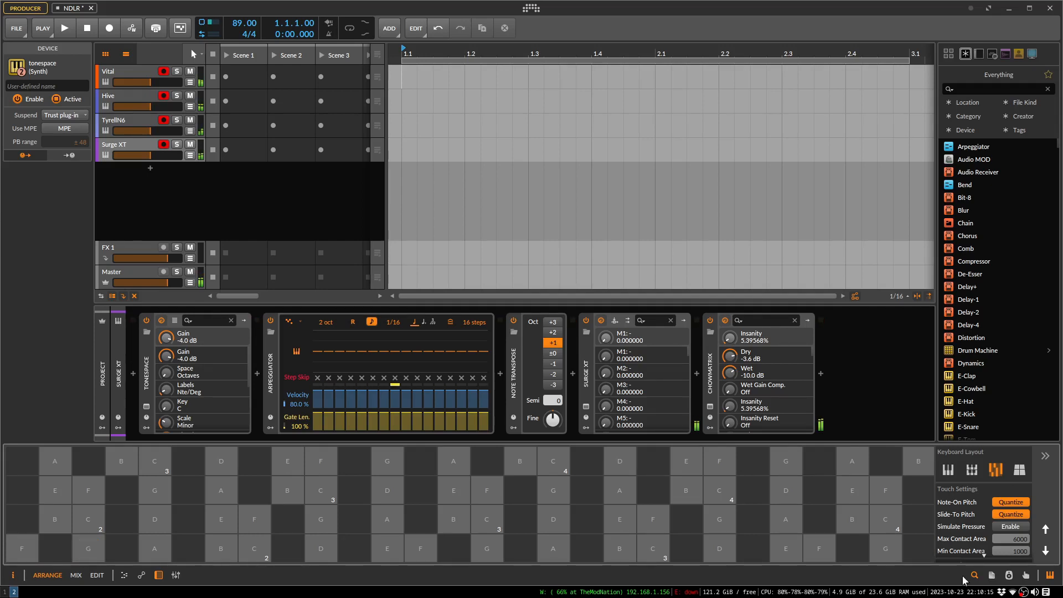
click(1045, 551)
click(250, 547)
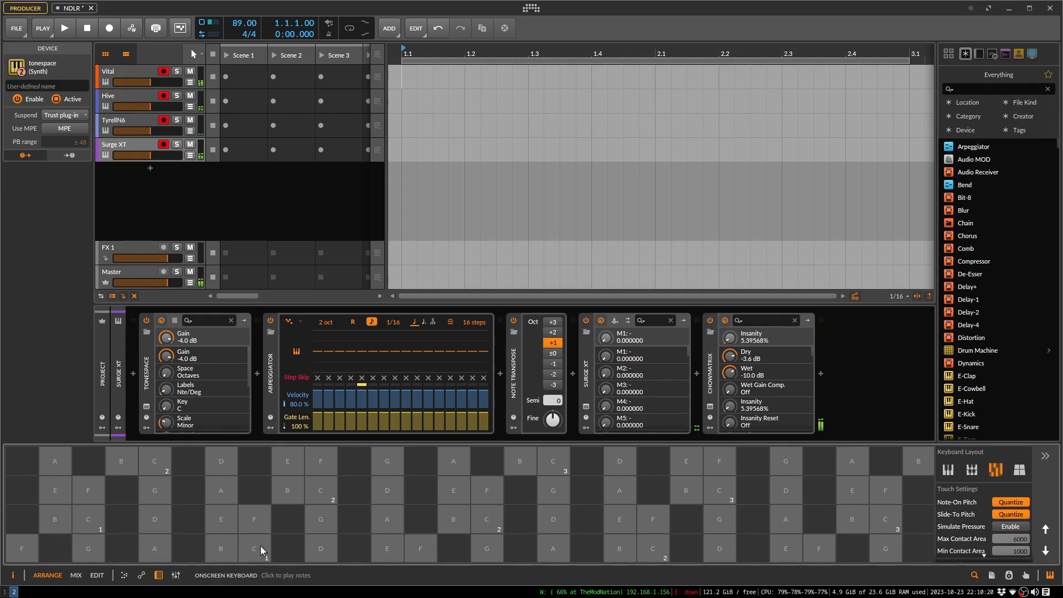
click(1049, 575)
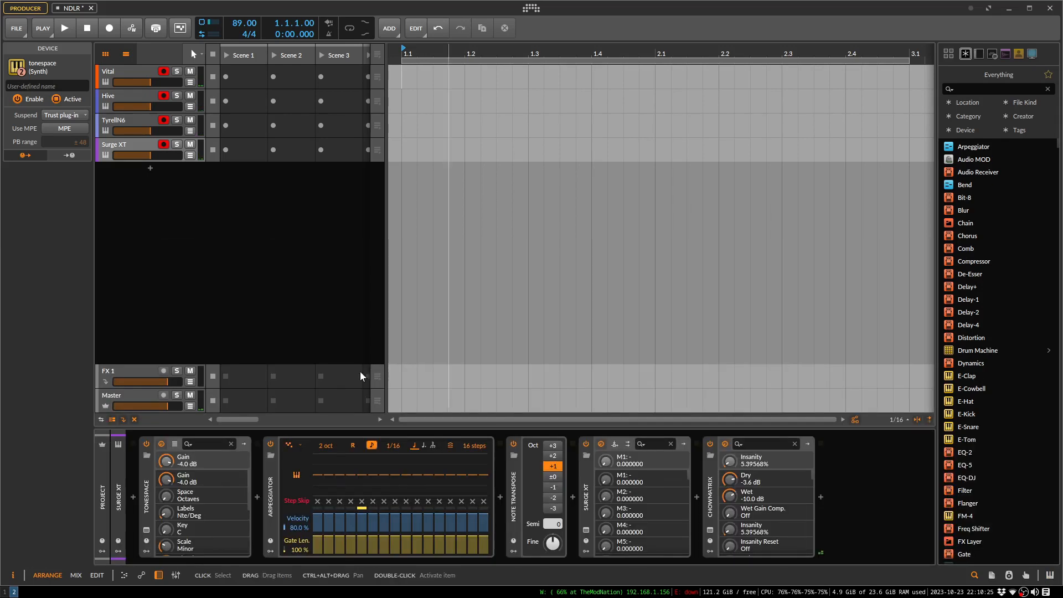
Inspect the ValhallaSupermassive settings on the Master track, close its window, and turn the effect on.
click(127, 393)
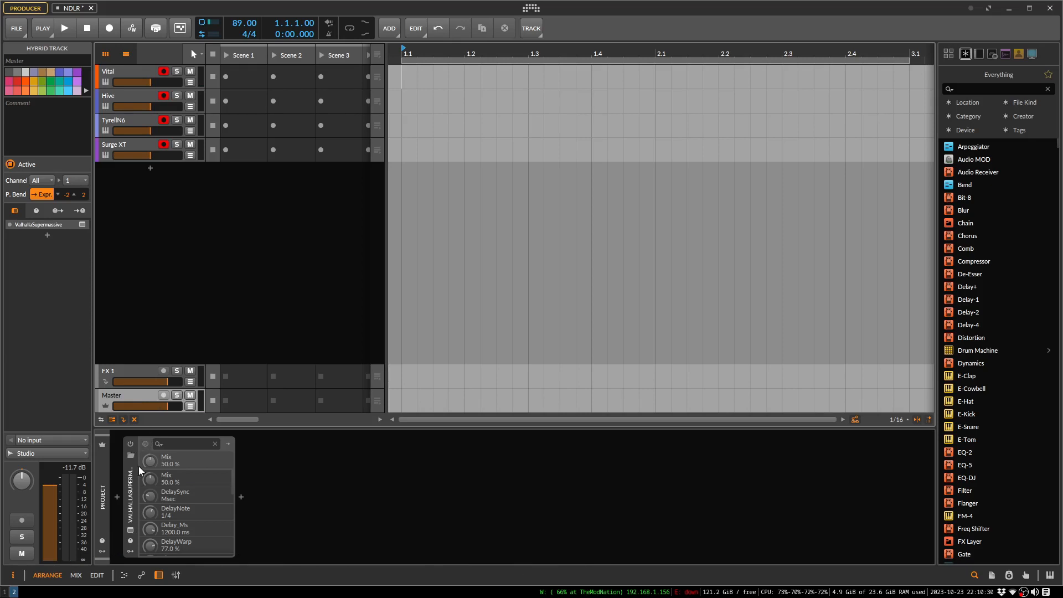
click(131, 531)
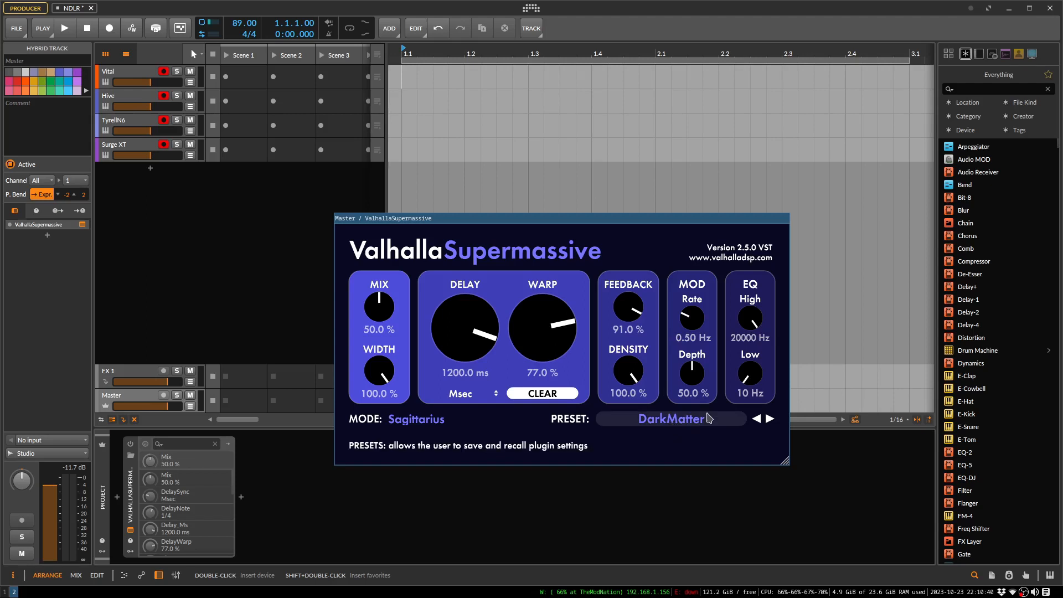
key(Escape)
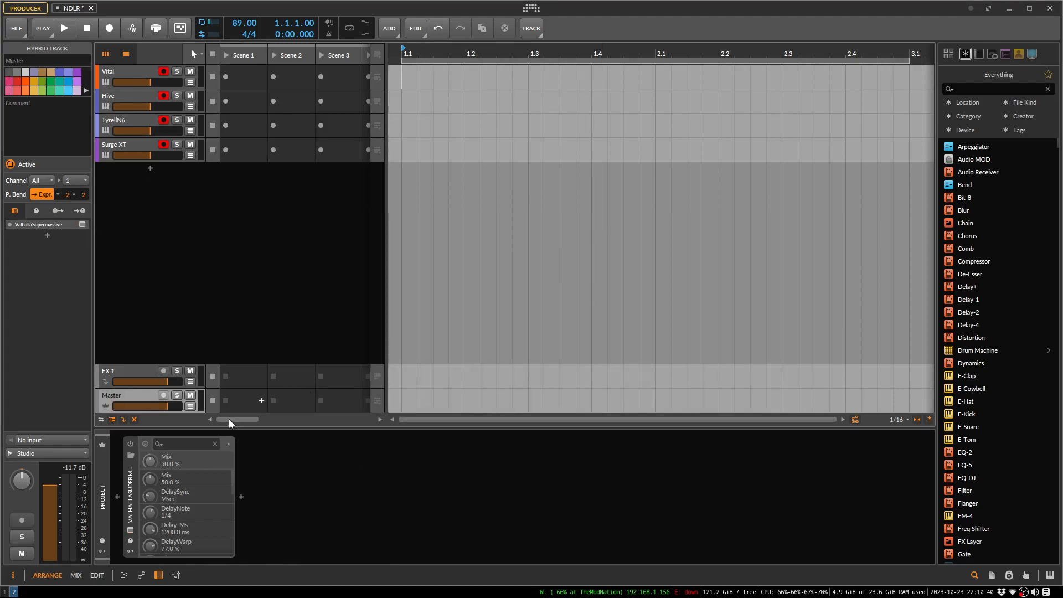
click(130, 443)
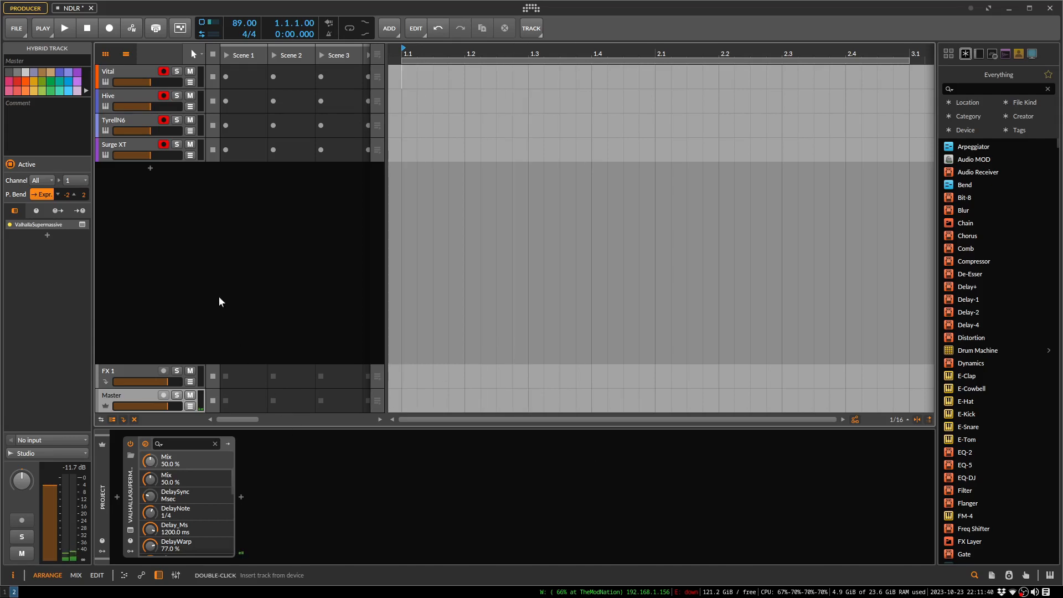
Set the scale in the Hive track's tonespace to Major (Ionian) and close the plug-in window.
click(139, 98)
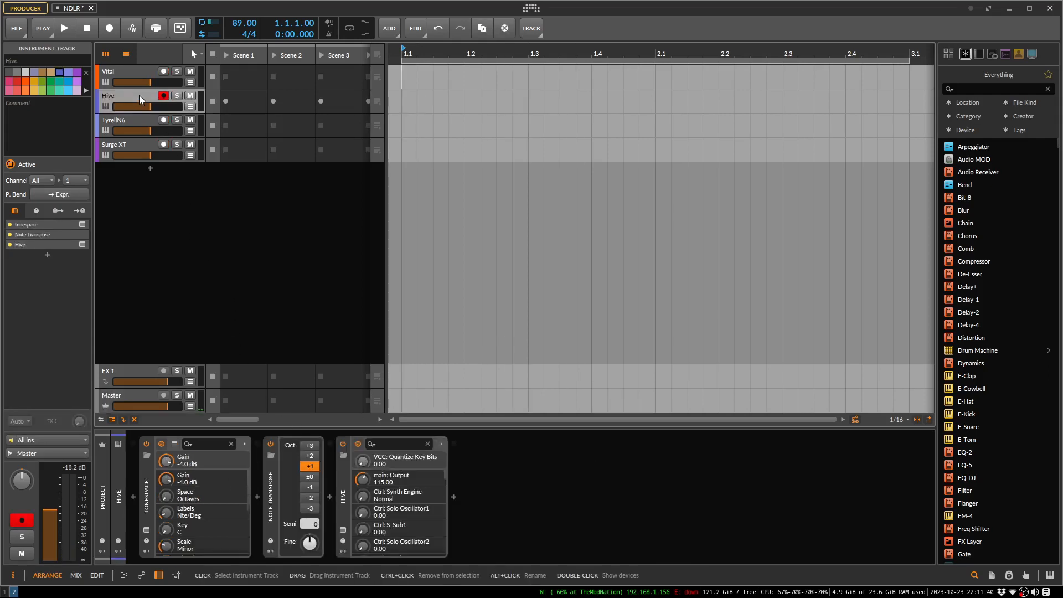
click(146, 529)
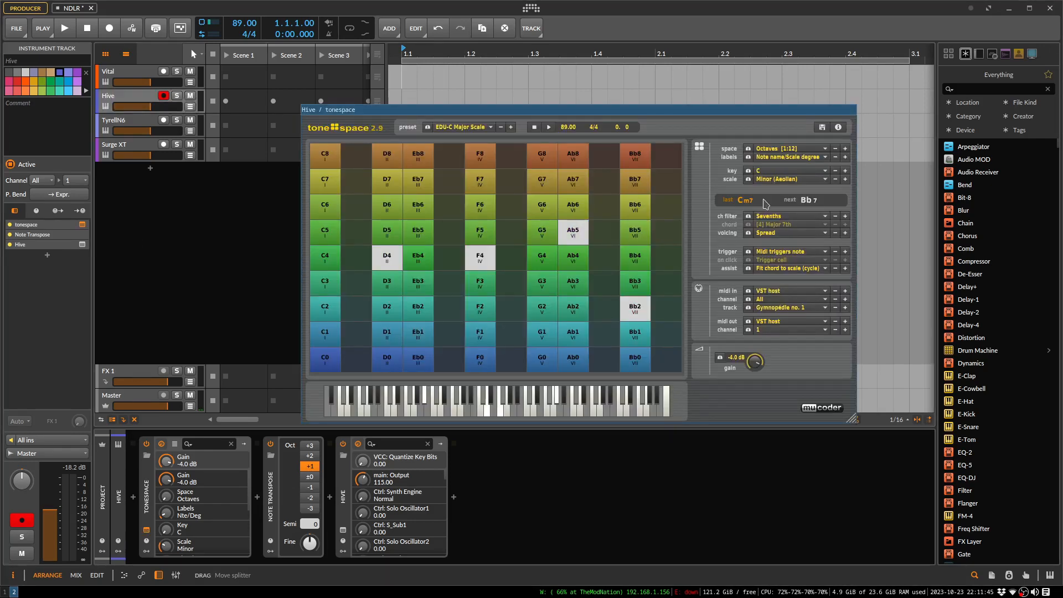
click(780, 179)
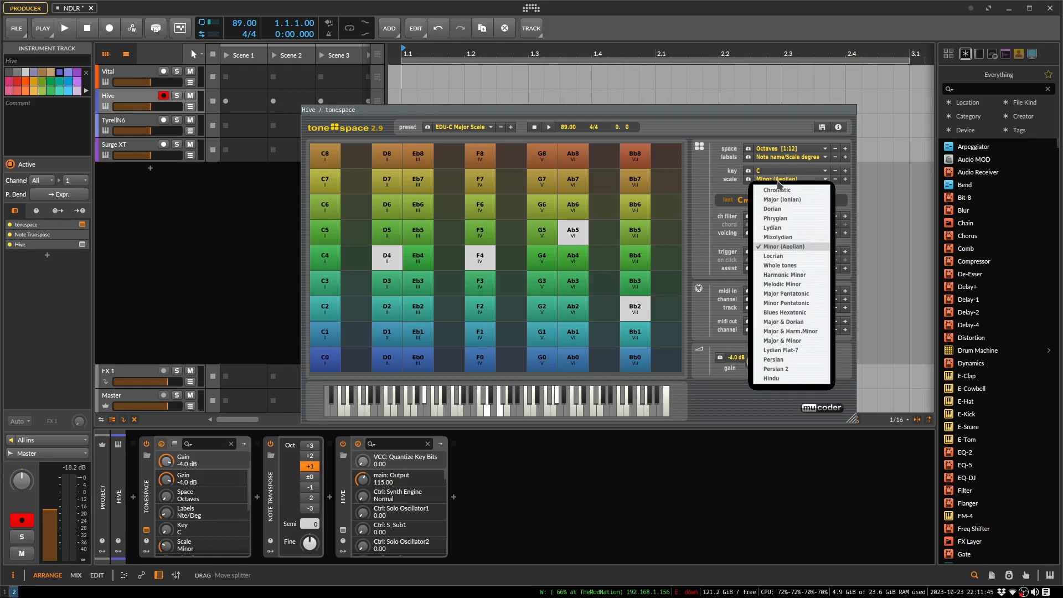
click(784, 200)
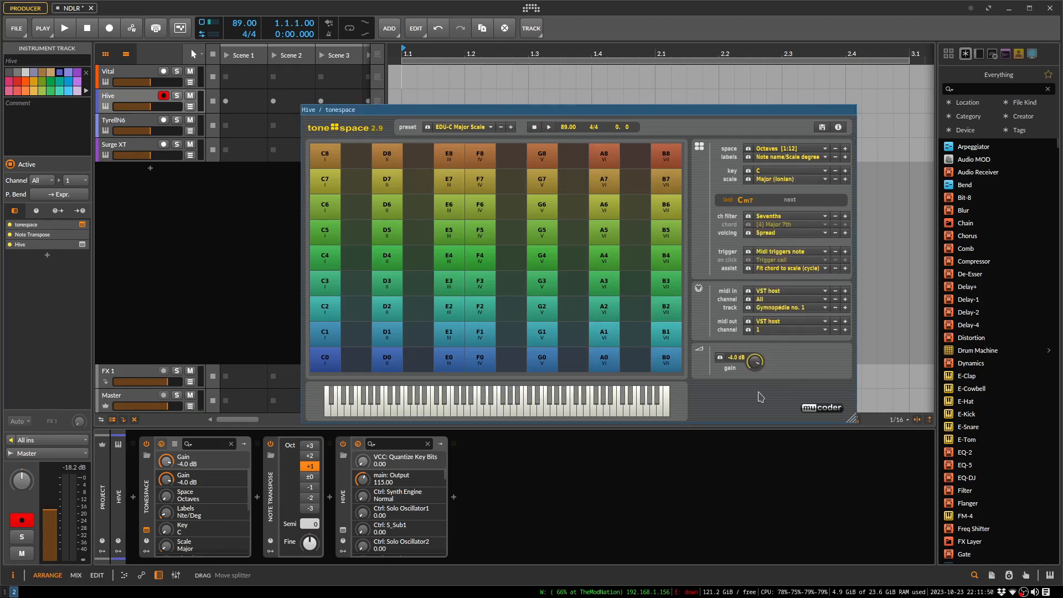
key(super+shift+q)
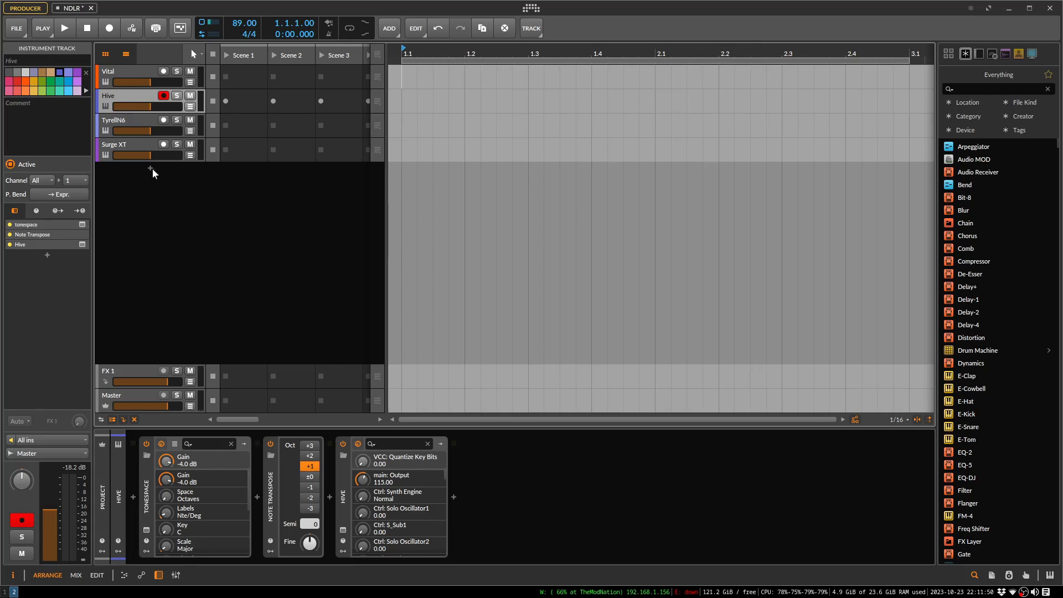
Set the scale in the TyrellN6 track's tonespace to Major (Ionian) and close the plug-in window.
click(144, 118)
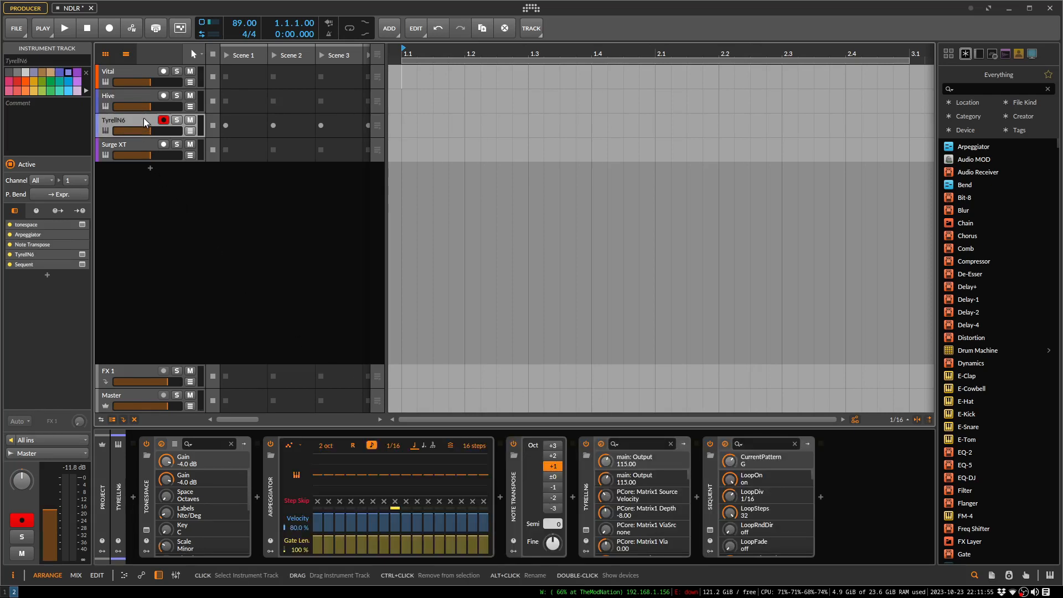
click(146, 529)
click(769, 172)
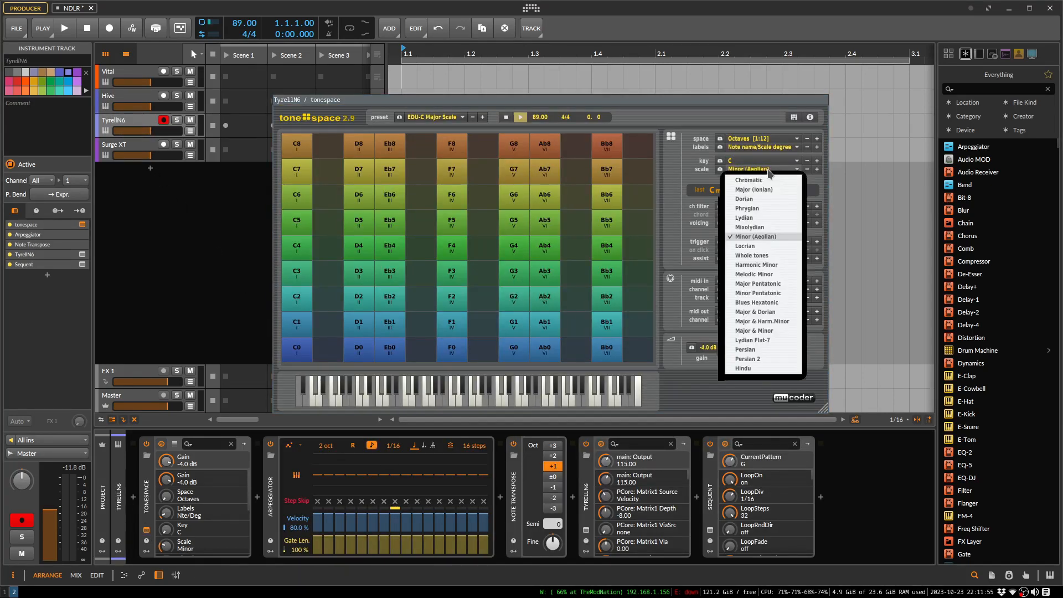
click(772, 171)
click(775, 171)
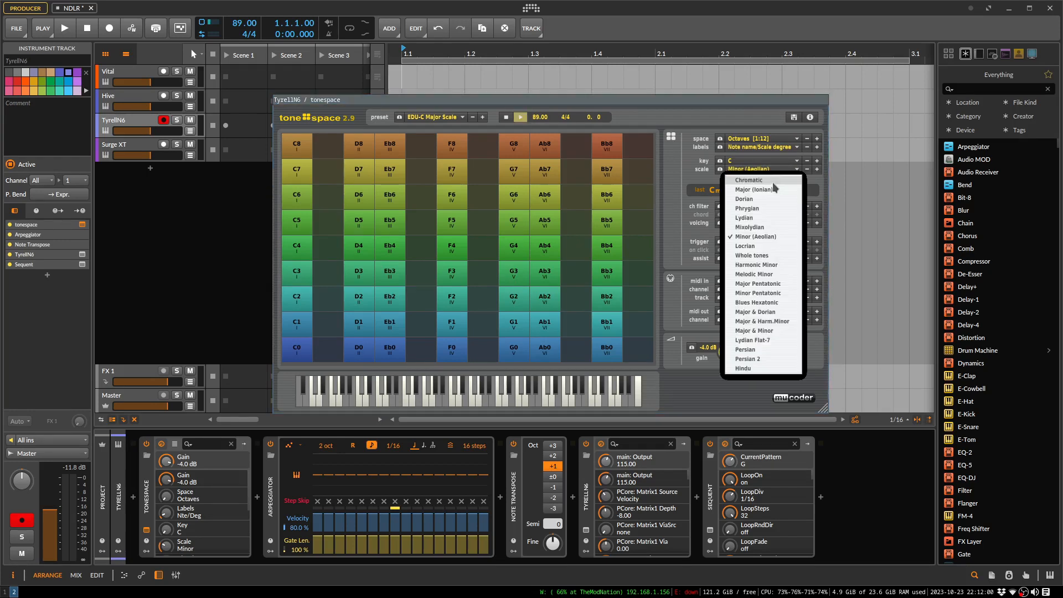
click(771, 188)
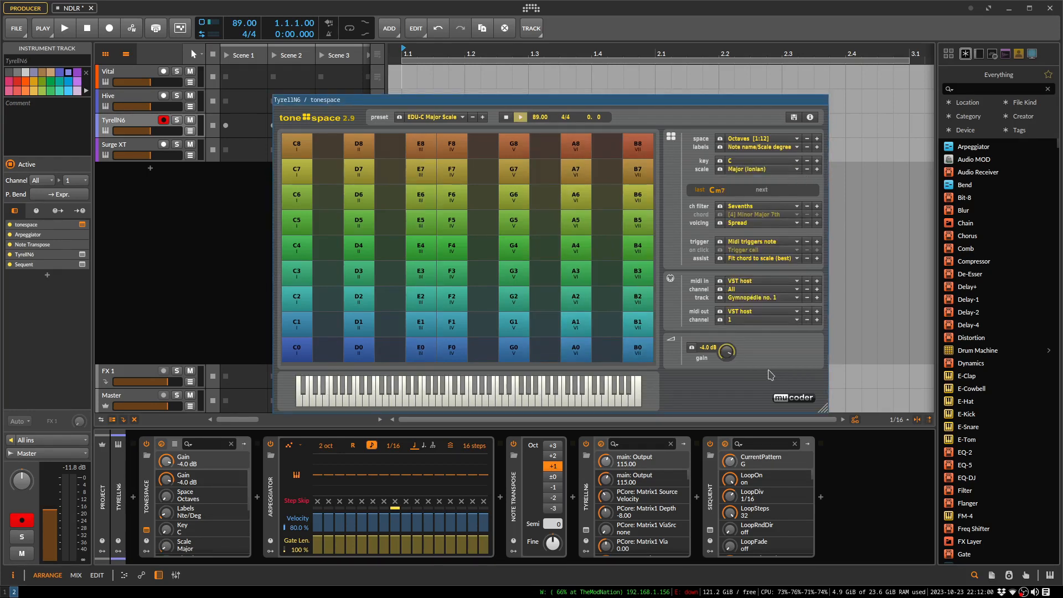
key(super+shift+q)
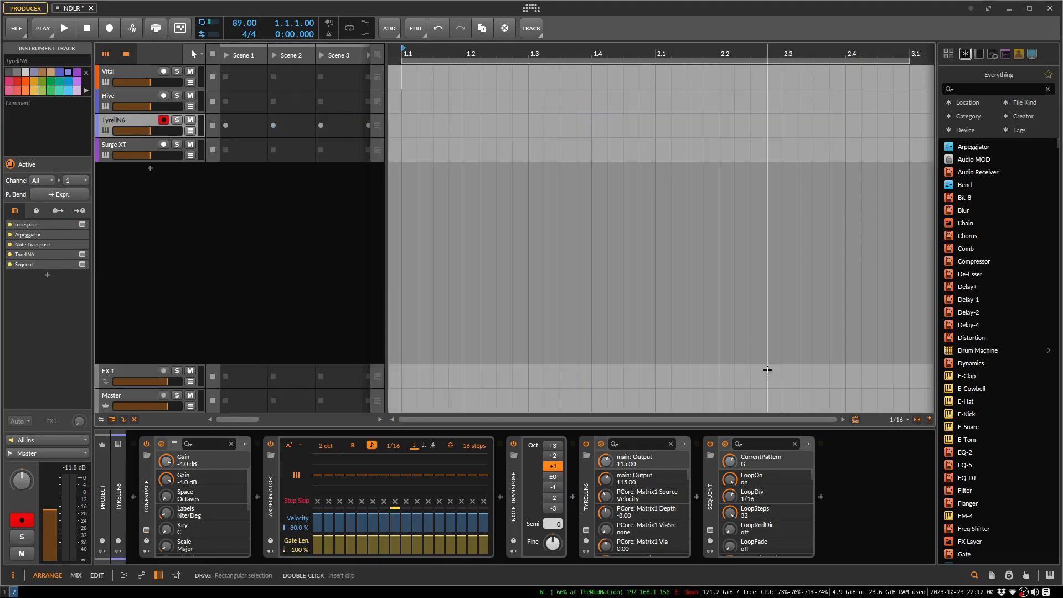
Set the scale in the Surge XT track's tonespace to Major (Ionian) and close the plug-in window.
click(121, 141)
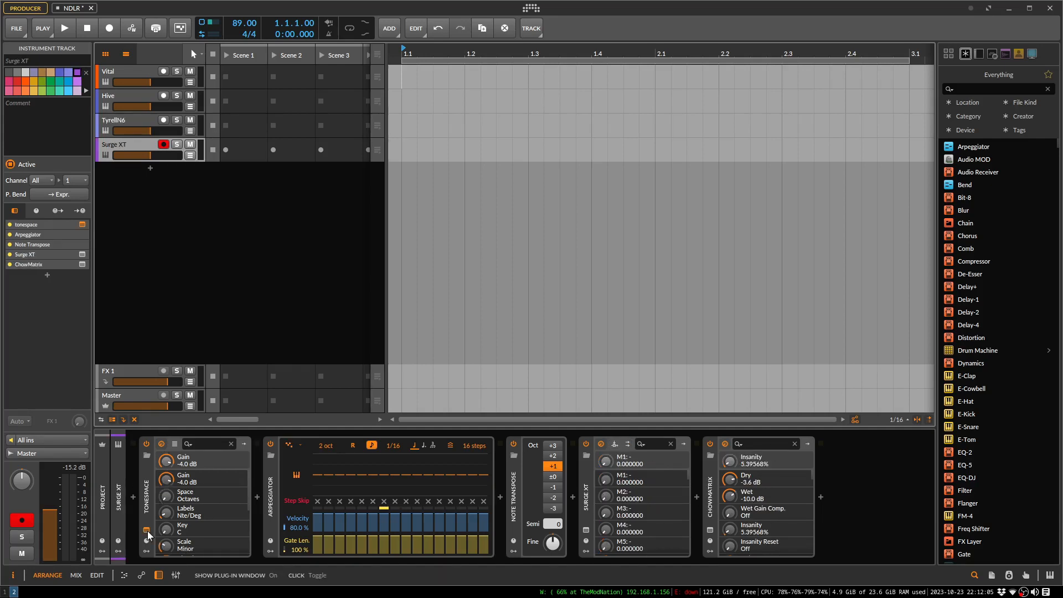
click(147, 530)
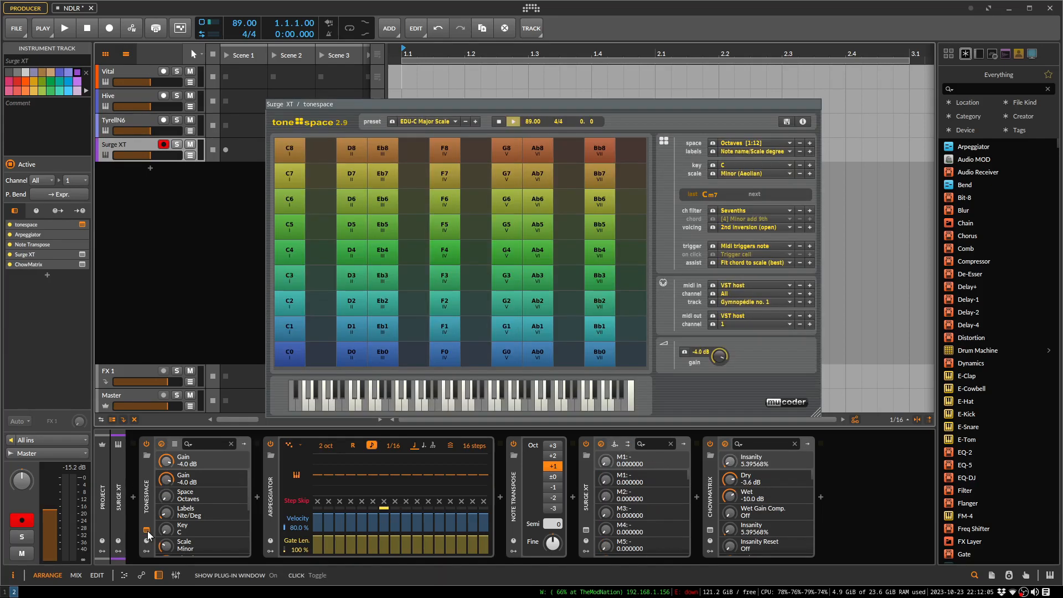
click(736, 175)
click(744, 195)
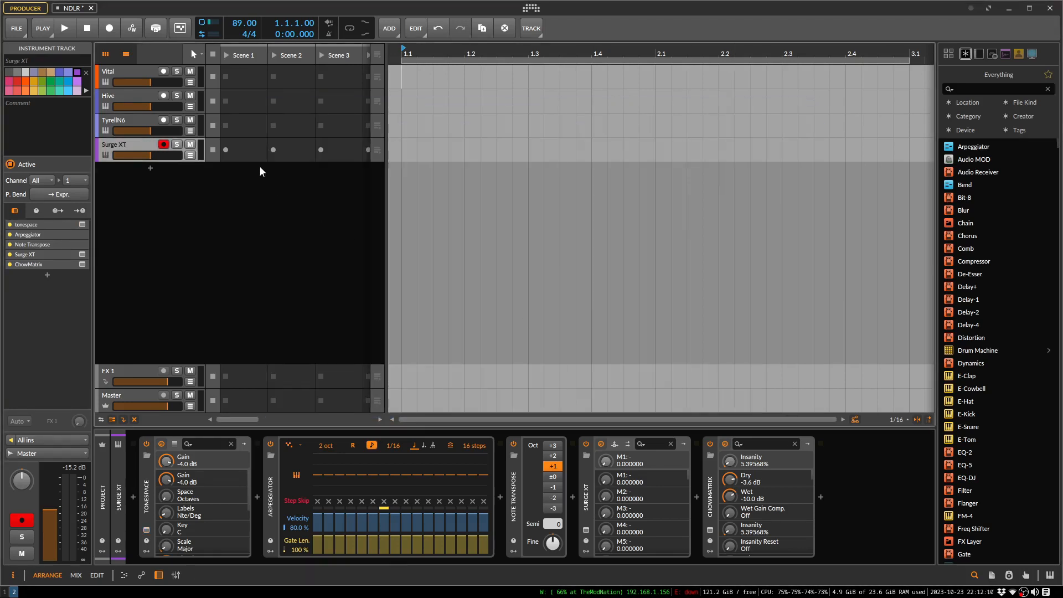
Record-arm the TyrellN6, Hive and Vital tracks so they play together with Surge XT.
click(165, 119)
click(163, 95)
click(163, 72)
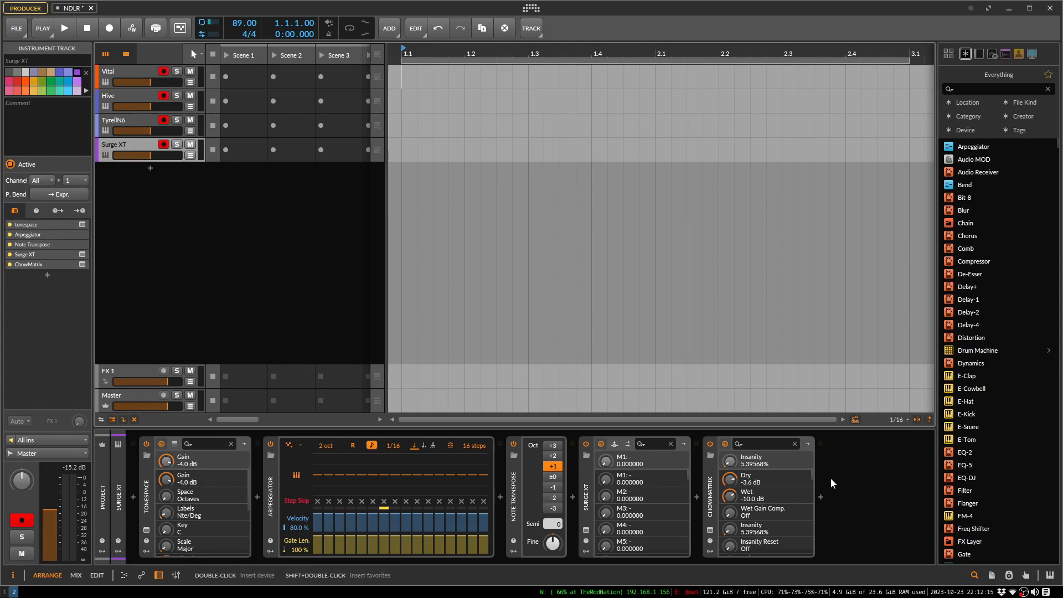